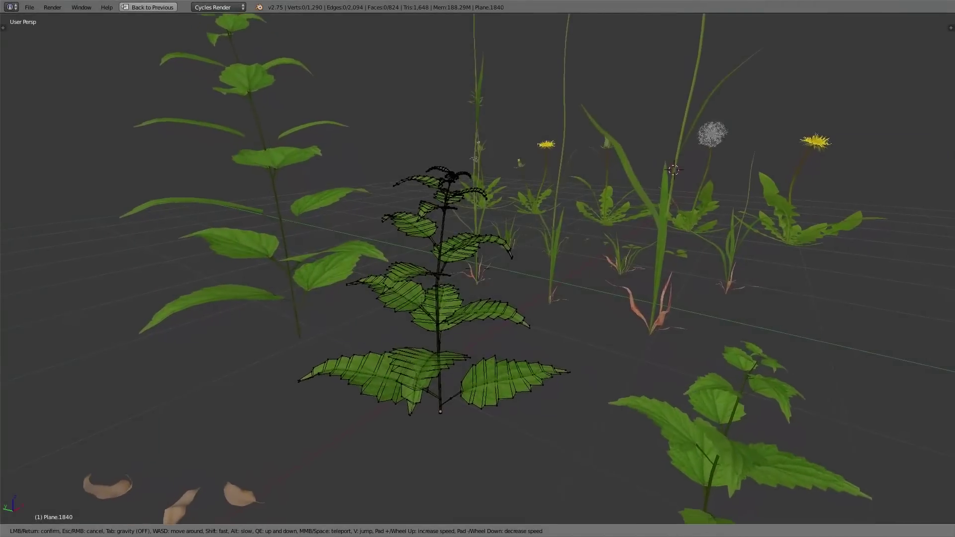
Step: Examine the wireframe geometry of the nettle plant and the yellow dandelion plant up close by walking through the scene
key("w")
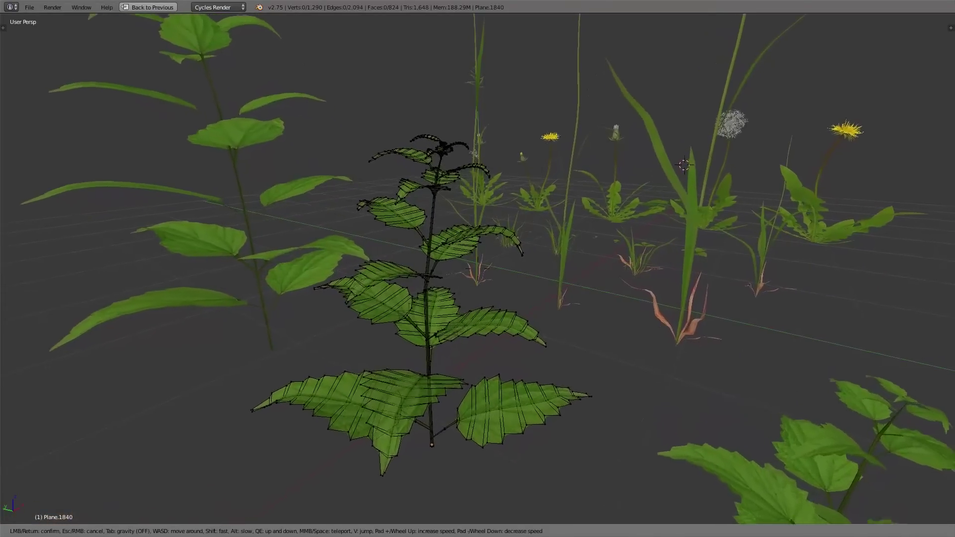
key("w")
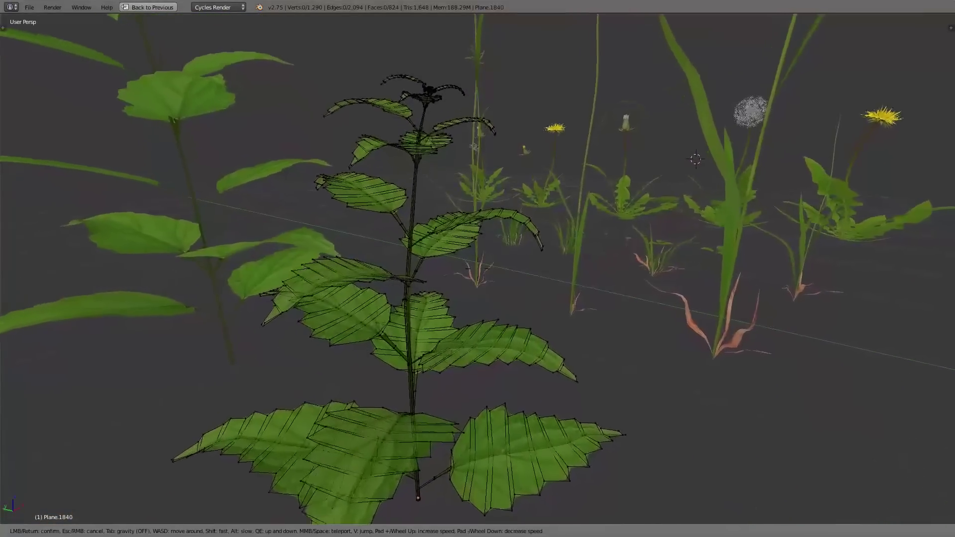
key("w")
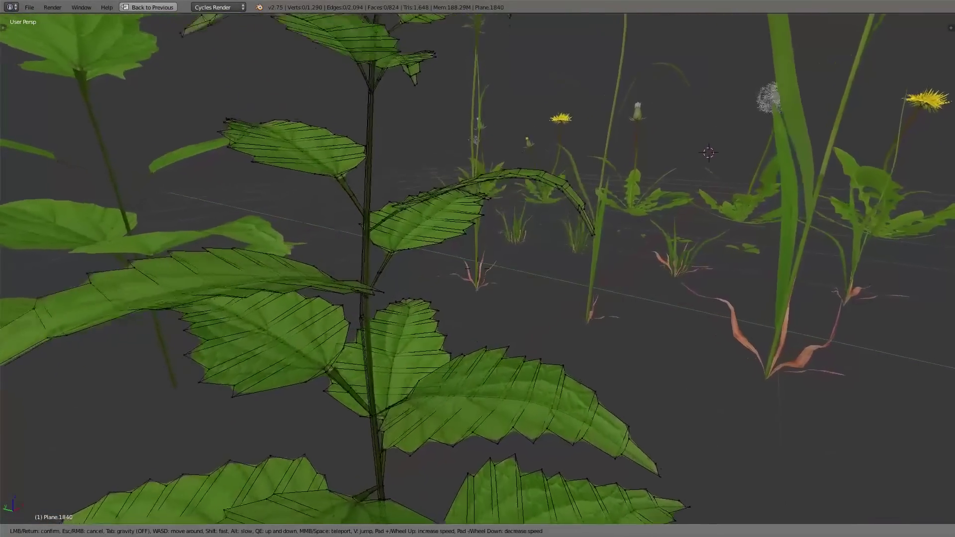
key("w")
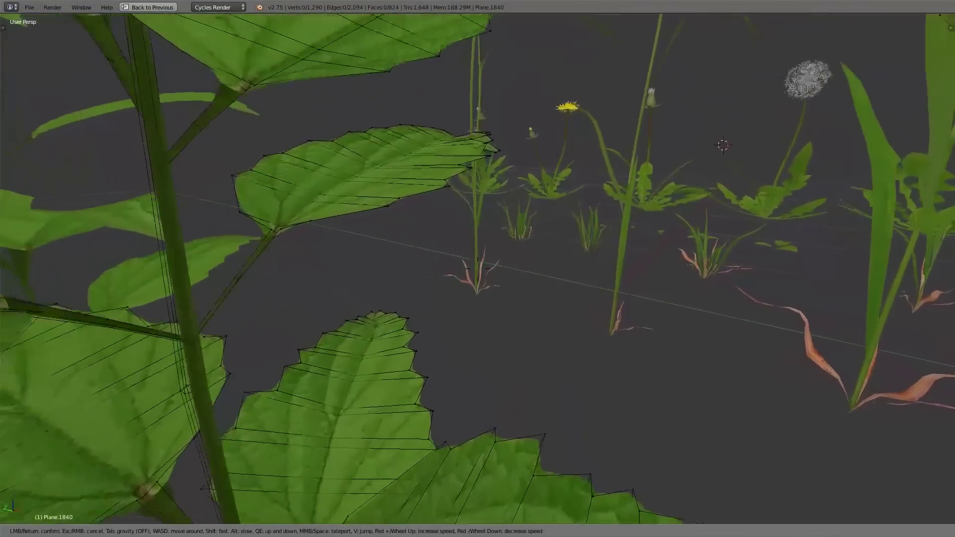
key("w")
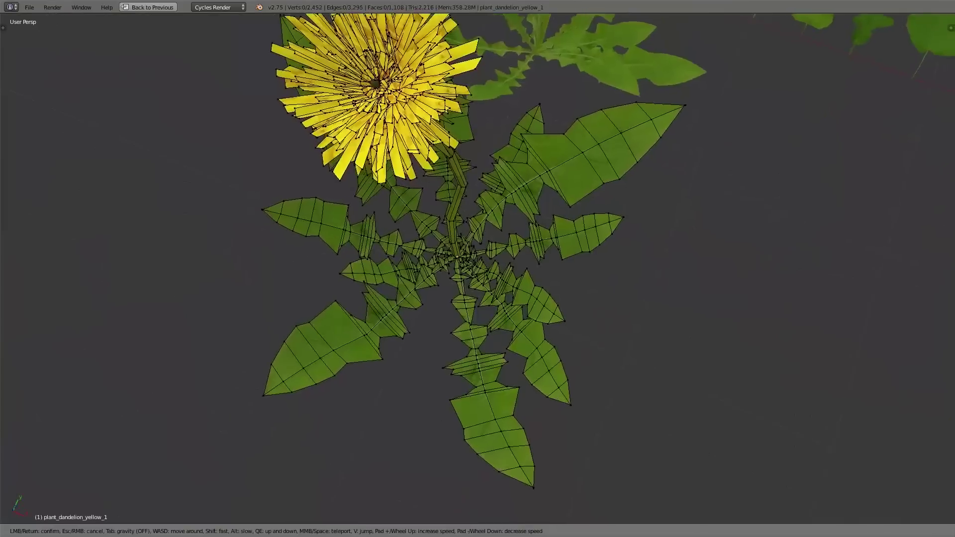
key("w")
key("w")
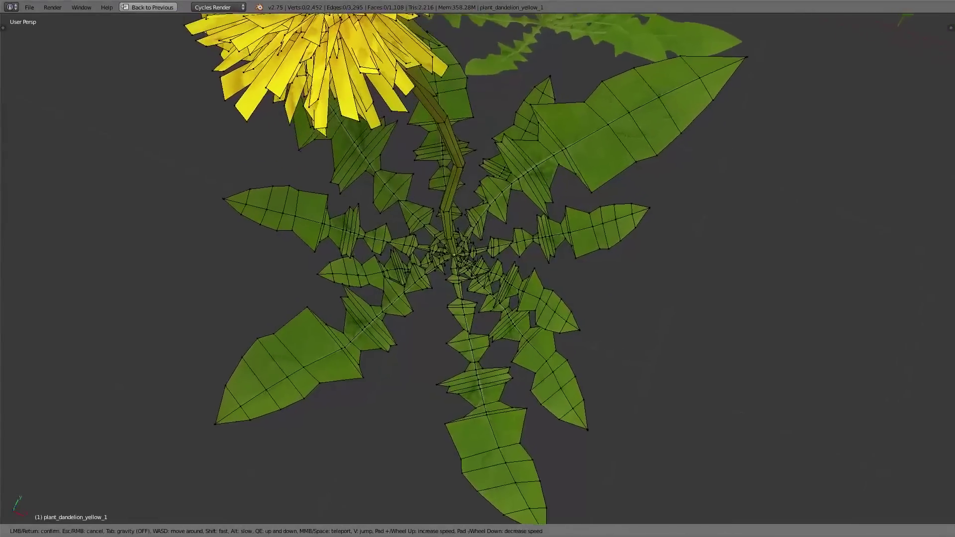
key("w")
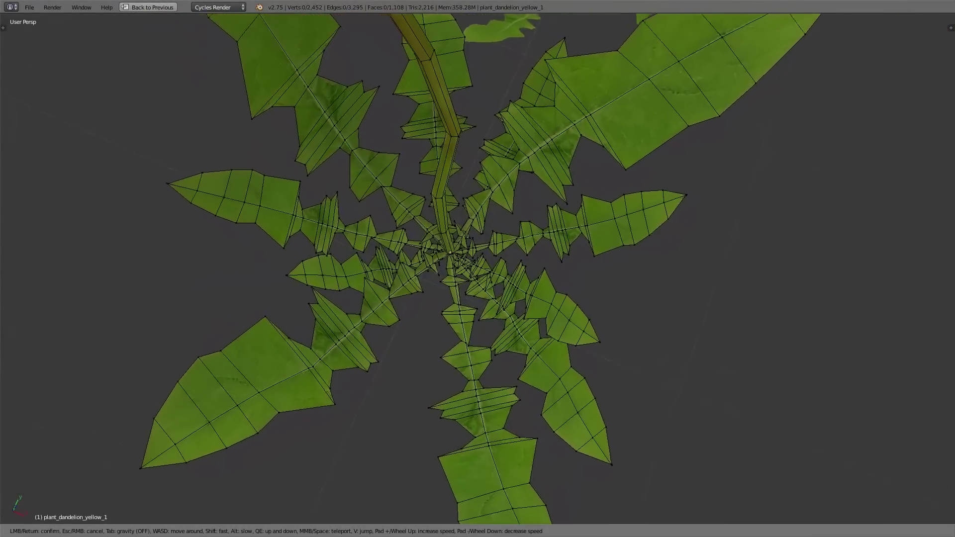
key("w")
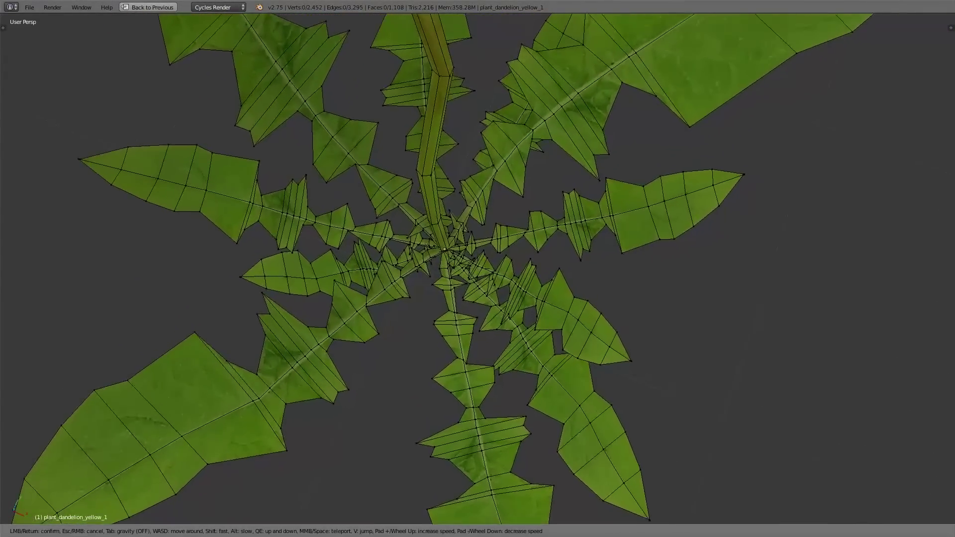
key("w")
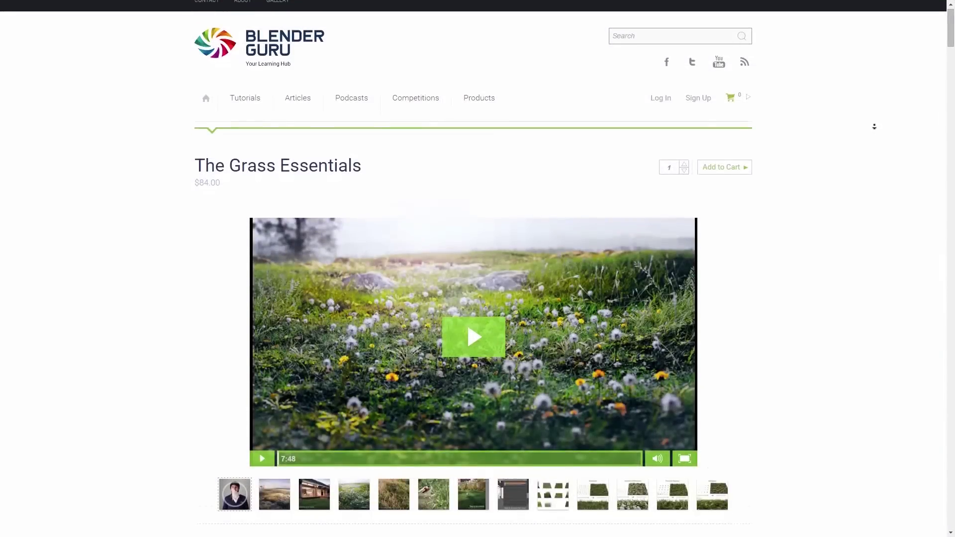
Step: Read through The Grass Essentials product page on Blender Guru in the browser, down to the weeds and training sections
scroll(875, 127, "down", 5)
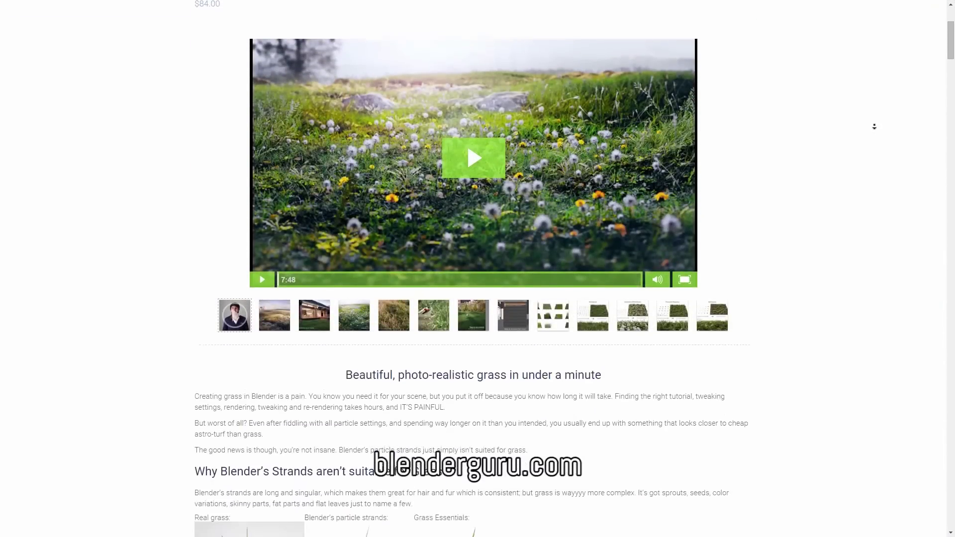
scroll(874, 127, "down", 1)
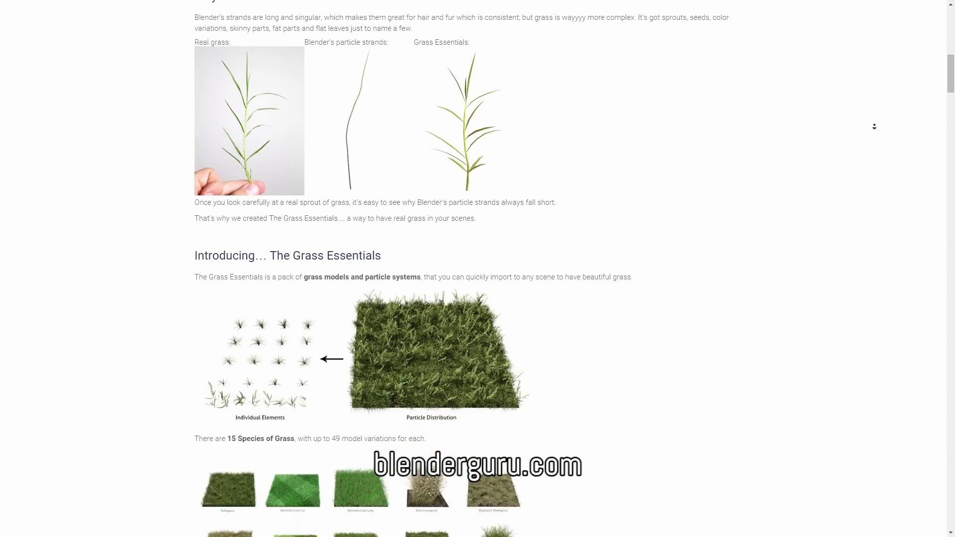
scroll(874, 127, "down", 5)
scroll(875, 127, "down", 5)
scroll(874, 127, "down", 5)
scroll(875, 127, "down", 5)
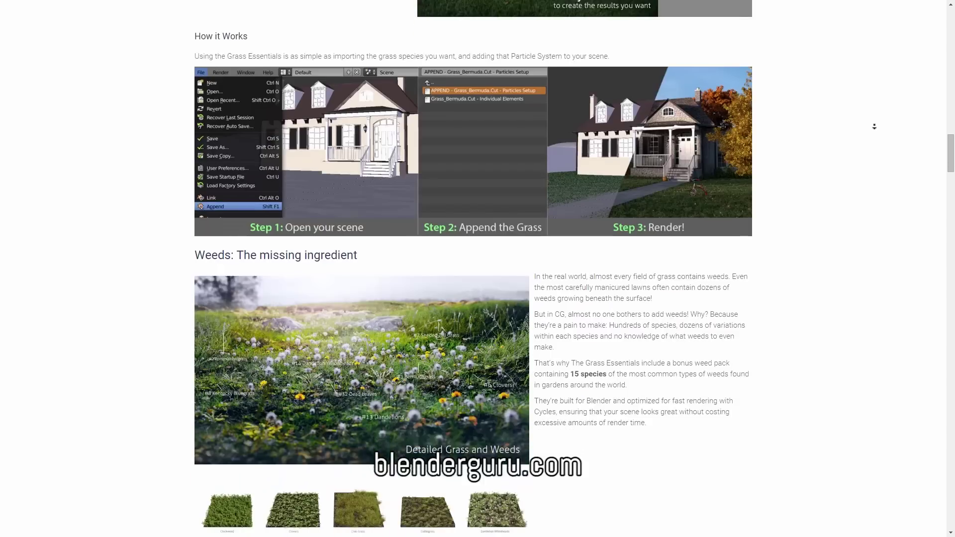
scroll(875, 127, "down", 5)
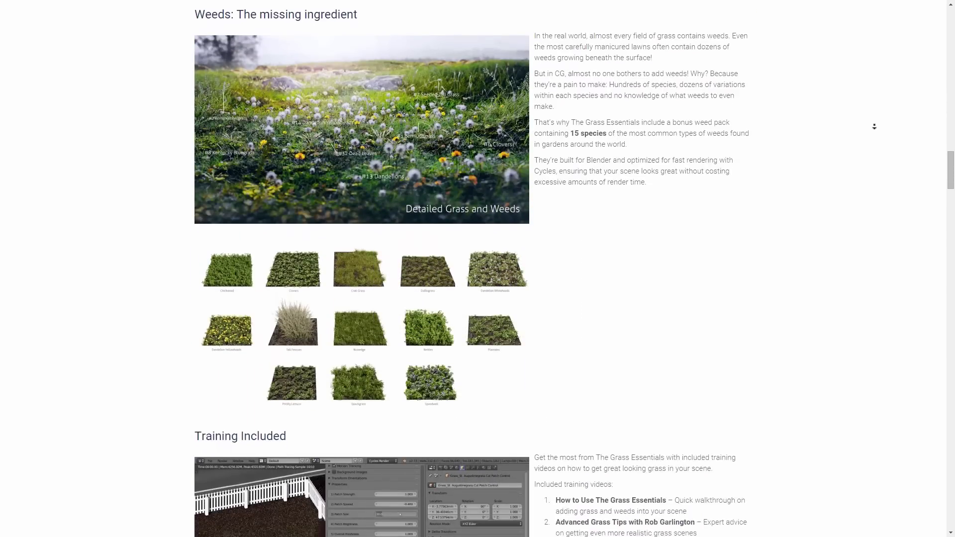
scroll(875, 127, "down", 1)
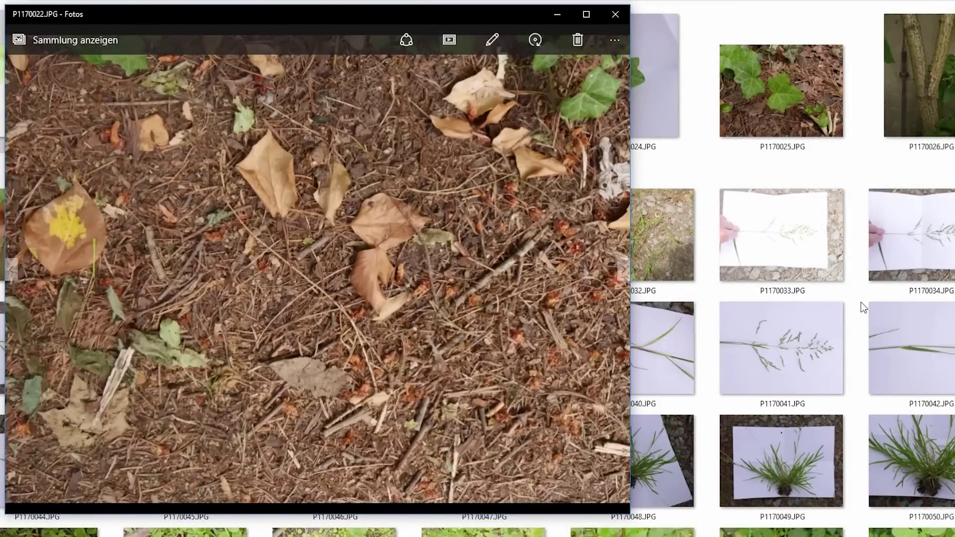
Step: Browse the plant reference photos in the photo viewer, going forward from P1170022.JPG past the leaf and grass shots
key("Right")
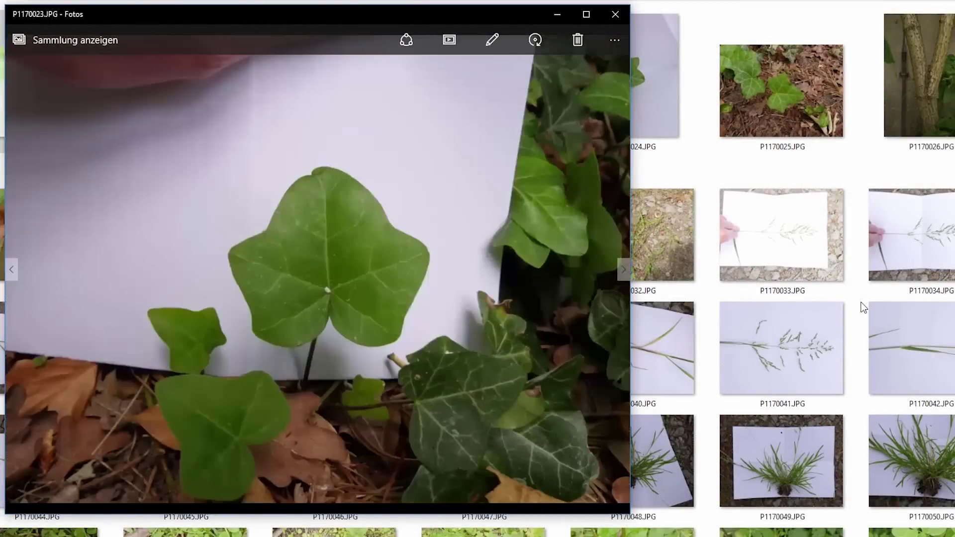
key("Right")
key("Right")
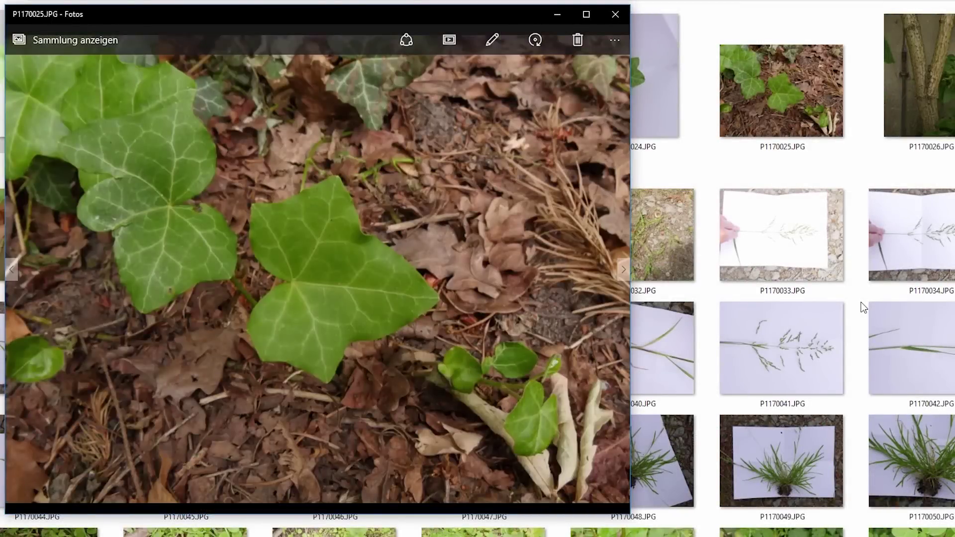
key("Right")
key("Right")
key("Right")
key("Right")
key("Right")
key("Right")
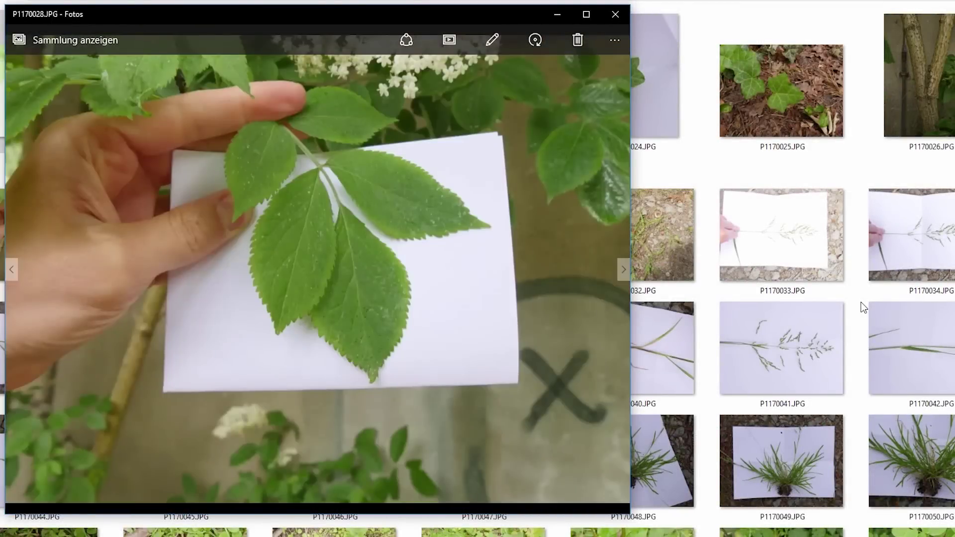
key("Right")
key("Right")
key("Right")
key("Right")
key("Right")
key("Right")
key("Right")
key("Right")
key("Right")
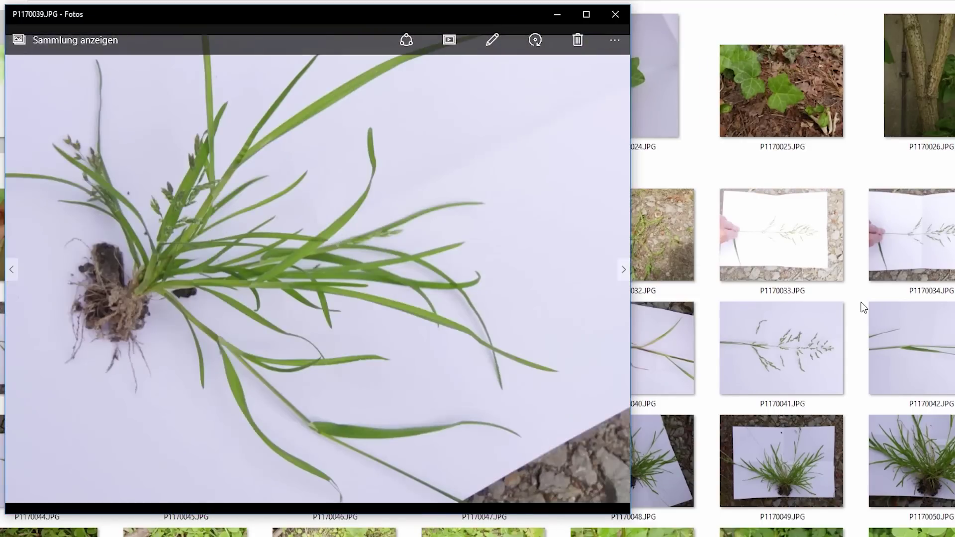
key("Right")
key("Right")
key("Right")
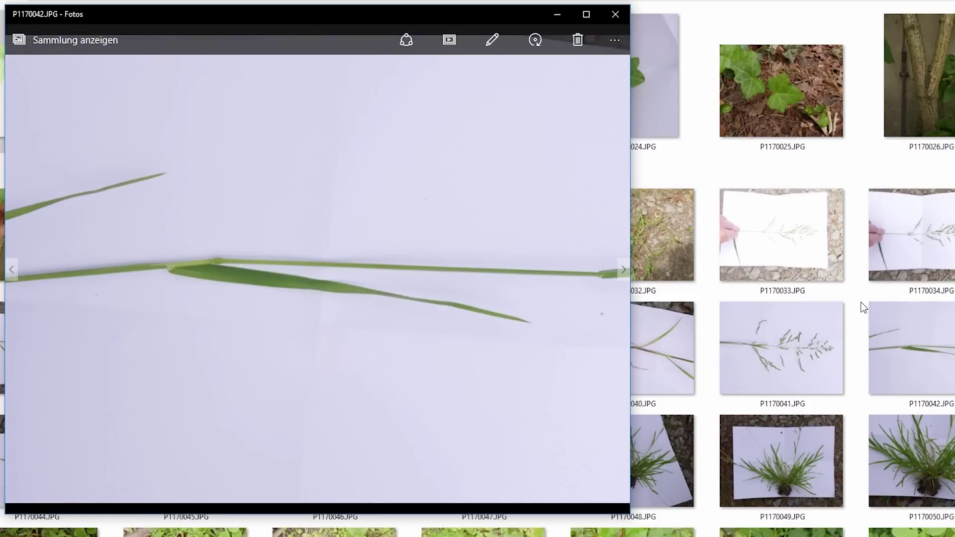
key("Right")
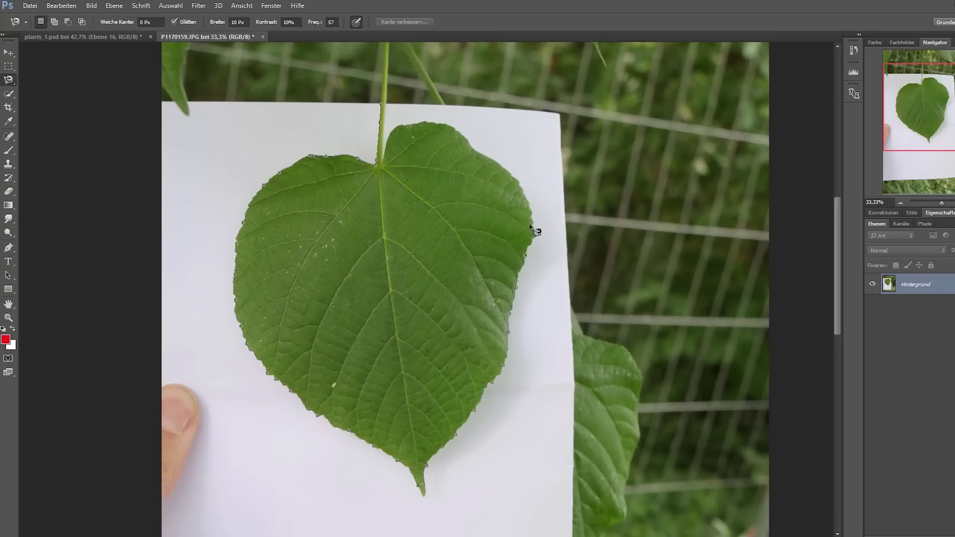
Step: In Photoshop, finish tracing the heart-shaped leaf in P1170159.JPG with the Magnetic Lasso tool
left_click(386, 104)
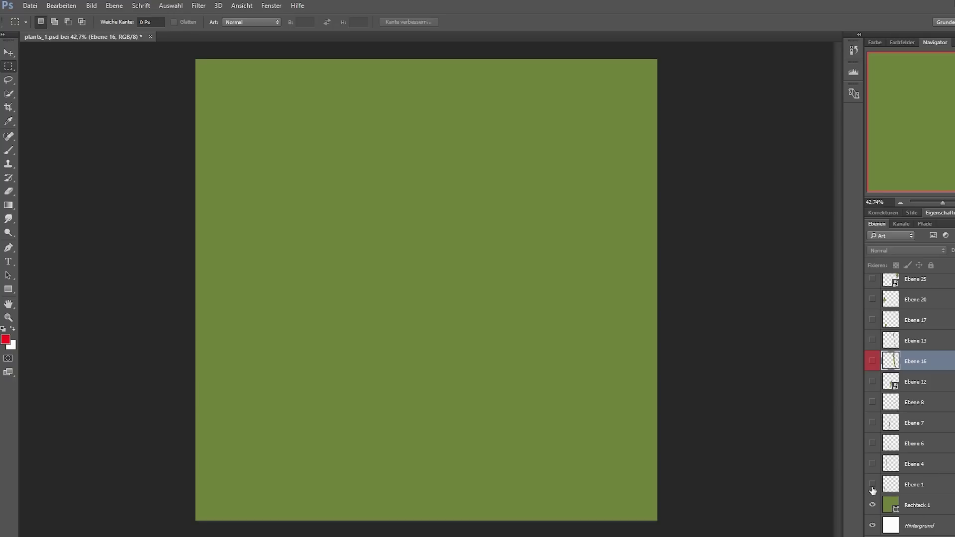
Step: In plants_1.psd, show the layers Ebene 1, Ebene 4, Ebene 6, Ebene 7, Ebene 8 and Ebene 12
left_click(872, 485)
left_click(872, 464)
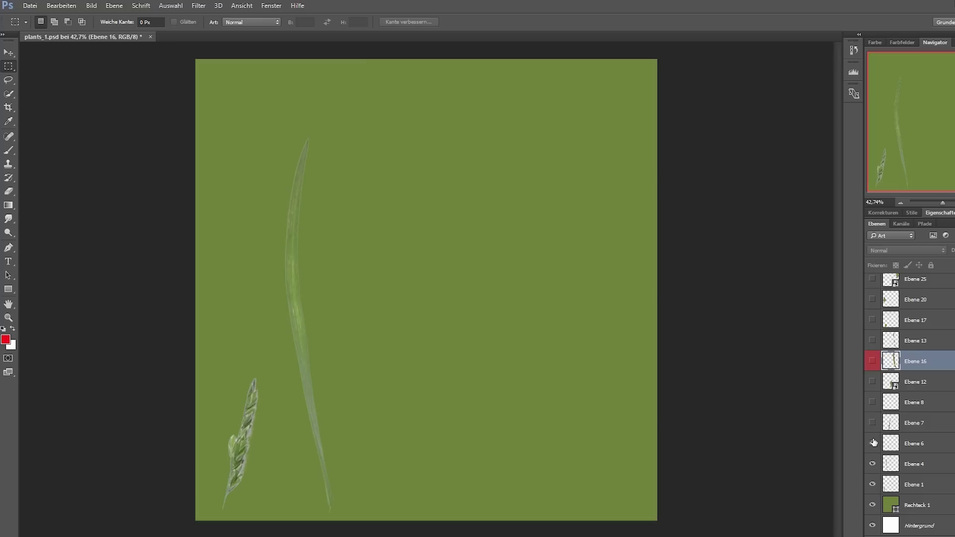
left_click(872, 443)
left_click(873, 423)
left_click(872, 402)
left_click(873, 382)
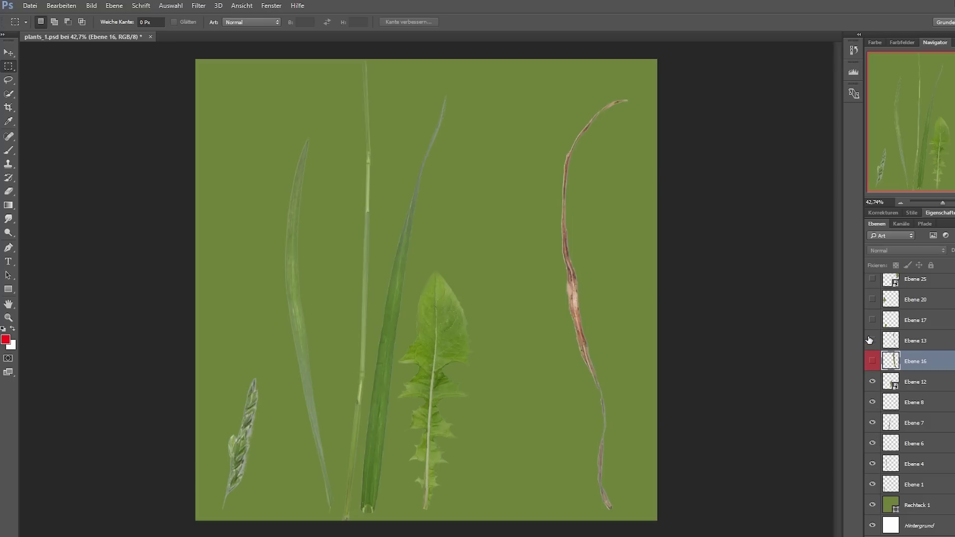
Step: Show the layers Ebene 13, Ebene 16, Ebene 17, Ebene 20 and Ebene 25
left_click(872, 341)
left_click(872, 363)
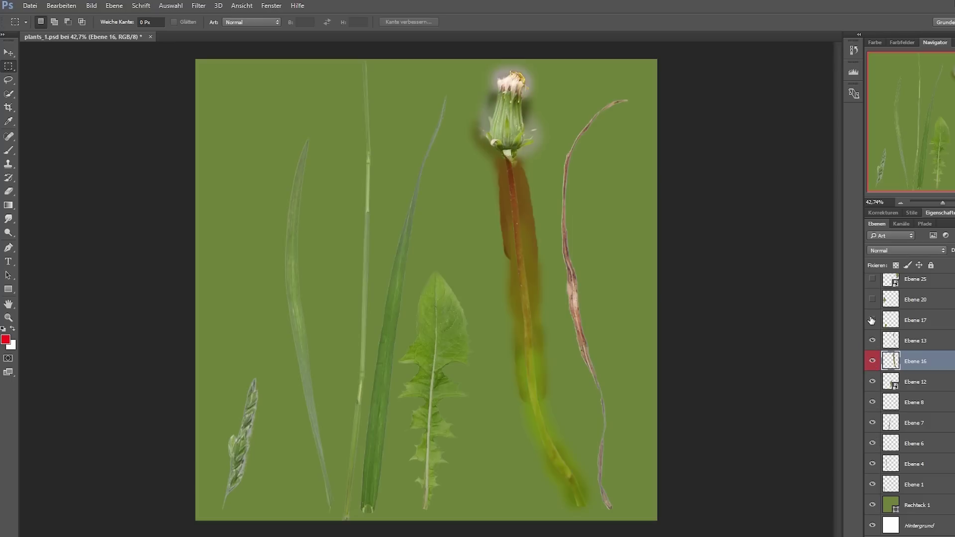
left_click(872, 300)
left_click(873, 279)
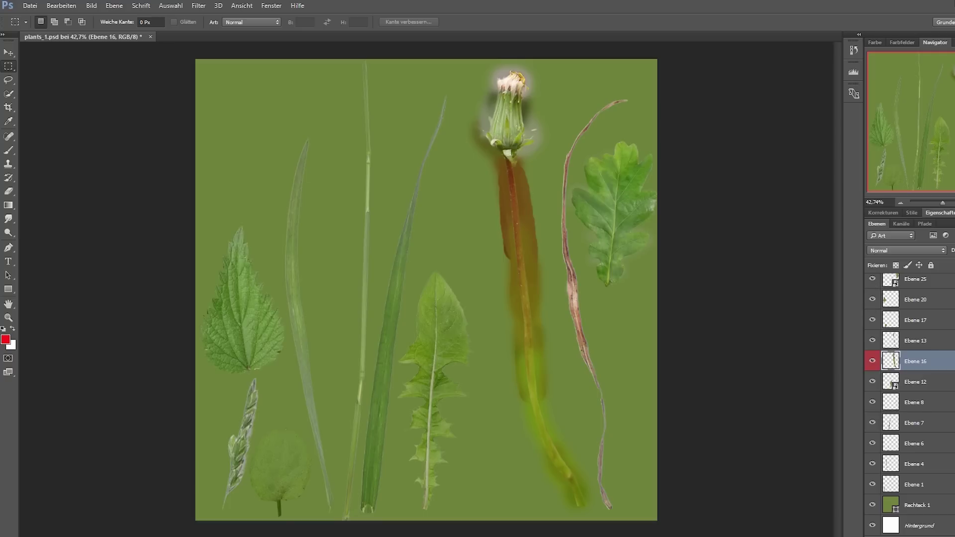
Step: Show the layers Ebene 29, Ebene 30, Ebene 24, Ebene 27 and Ebene 28 and the Kurven 1 adjustment layer
scroll(895, 428, "up", 5)
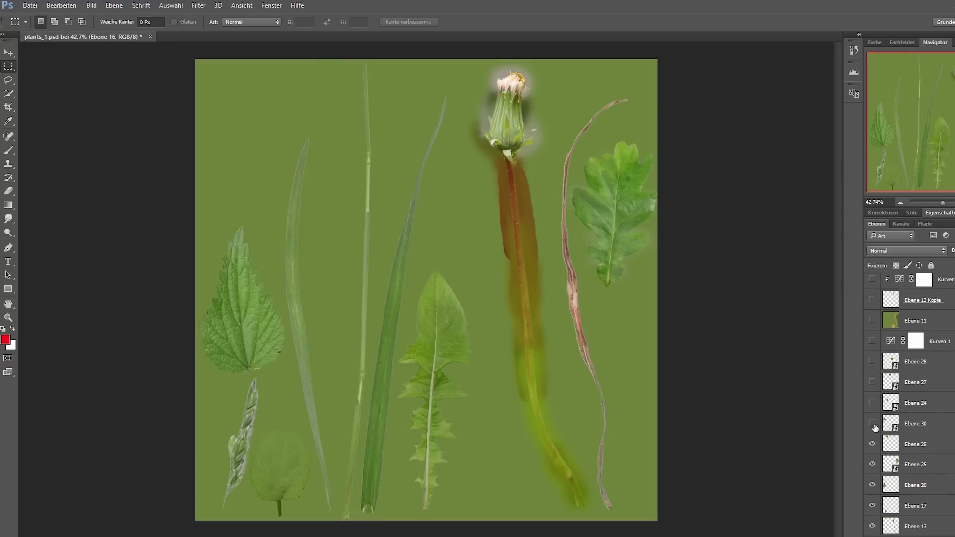
left_click(873, 444)
left_click(873, 423)
left_click(872, 403)
left_click(872, 382)
left_click(871, 362)
left_click(872, 341)
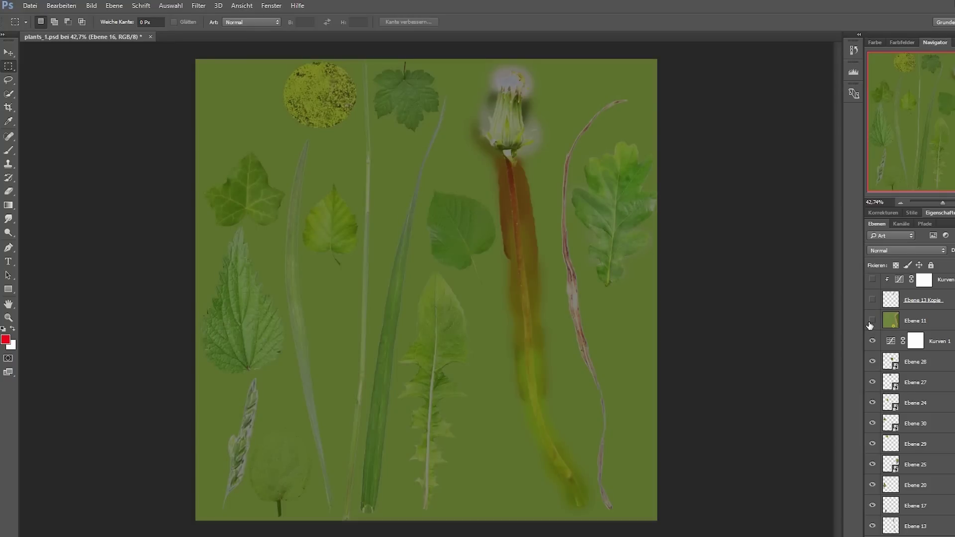
Step: Show Ebene 11, Ebene 13 Kopie, Ebene 19 and Ebene 18, together with the two clipped Kurven adjustment layers
left_click(872, 321)
left_click(873, 300)
scroll(881, 309, "up", 3)
left_click(872, 341)
left_click(872, 321)
left_click(873, 300)
left_click(873, 280)
Step: Show Ebene 15, Ebene 14, the hue/saturation adjustment, and Ebene 26 with its clipped Kurven adjustment layer
scroll(877, 308, "up", 3)
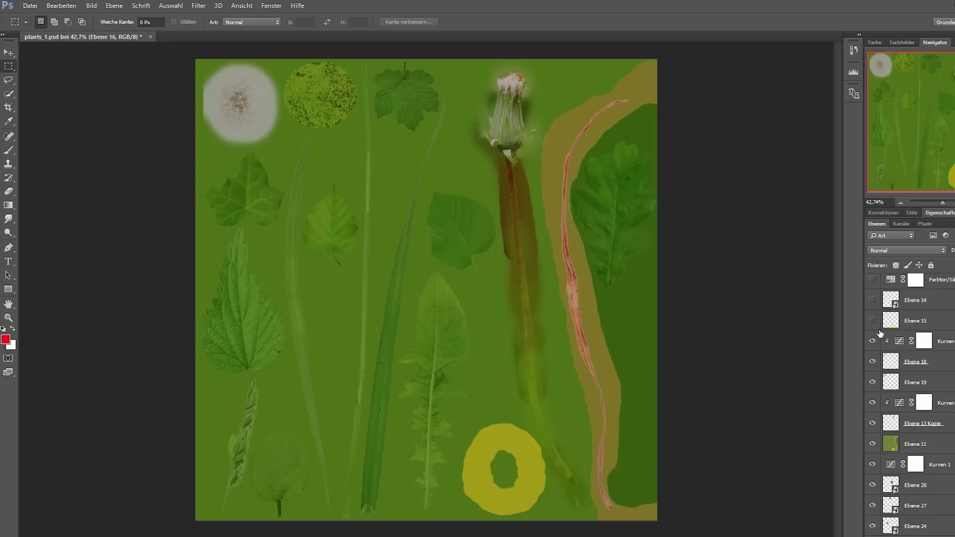
left_click(872, 321)
left_click(873, 300)
left_click(872, 280)
scroll(870, 306, "up", 2)
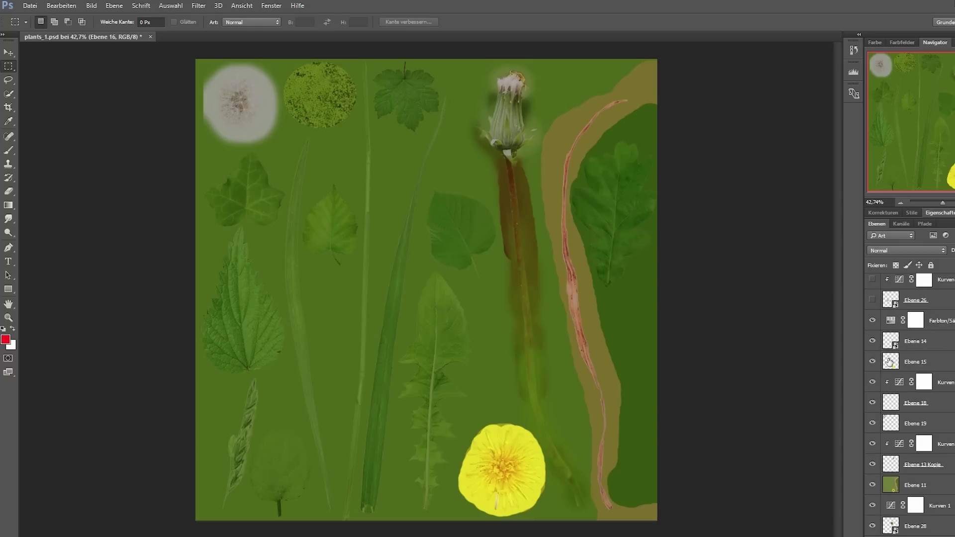
left_click(872, 305)
left_click(872, 283)
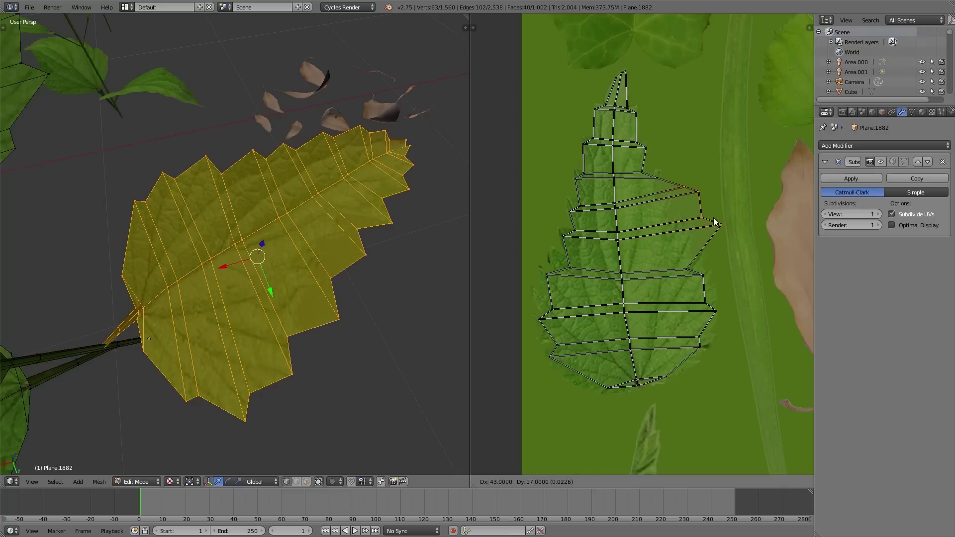
Step: In Blender, reposition the selected UV vertices along the nettle leaf's serrated edge, checking the textured leaf in Object Mode
key("Tab")
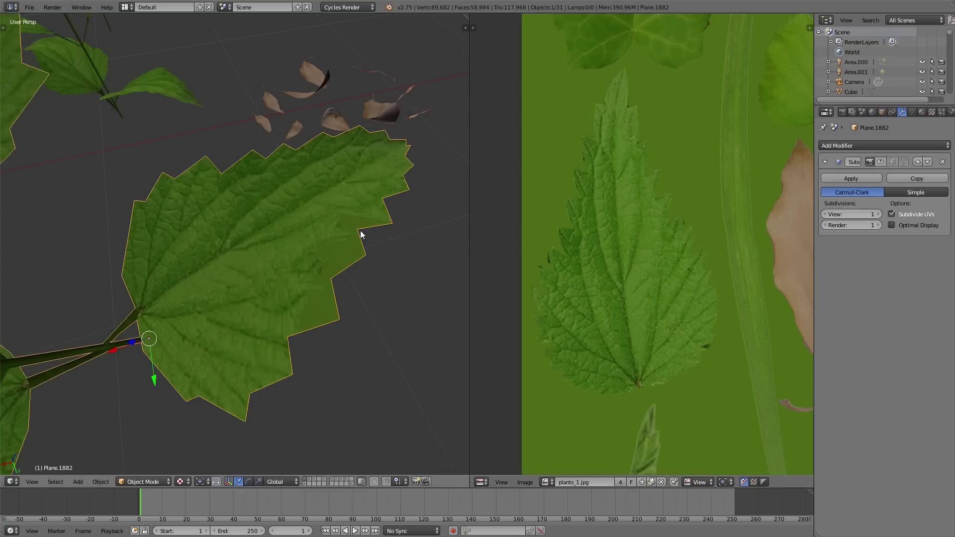
key("Tab")
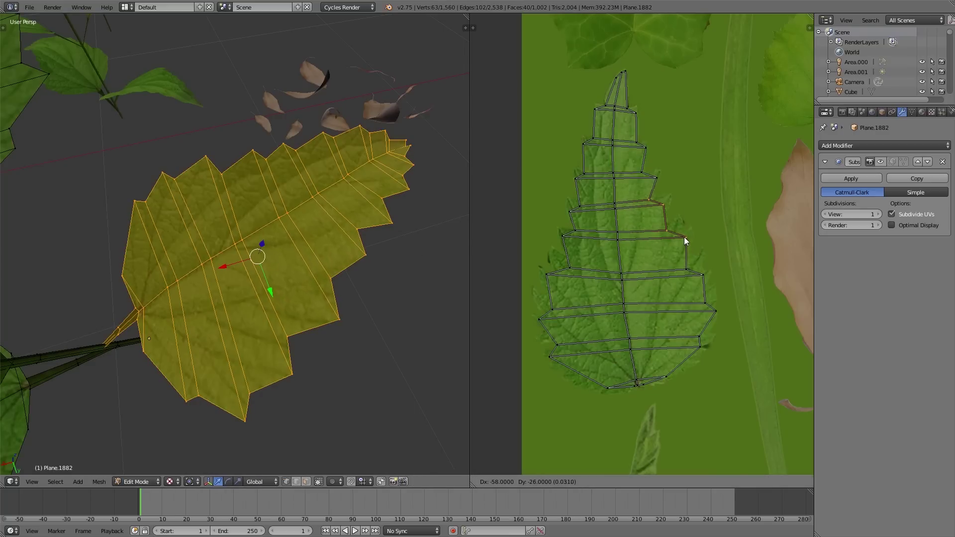
key("Tab")
key("Tab")
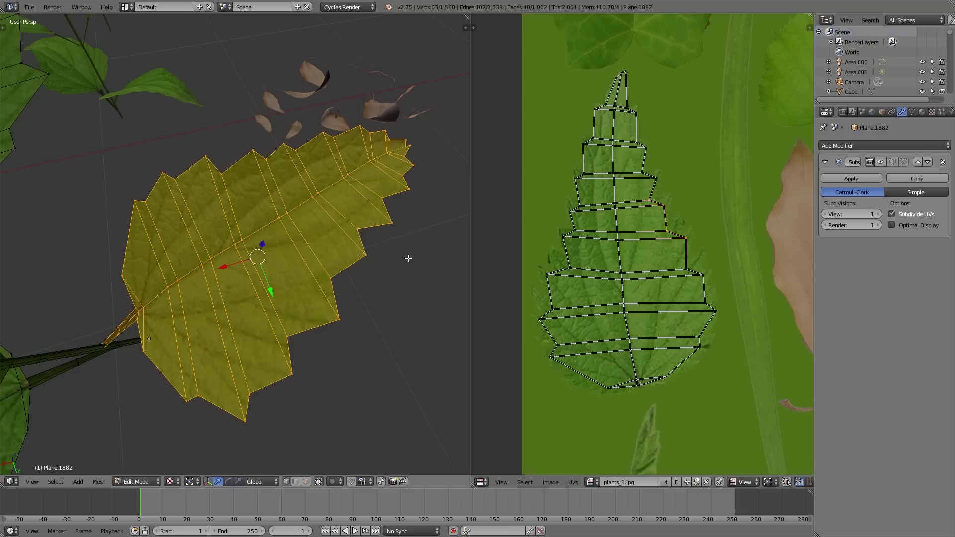
key("g")
left_click(691, 241)
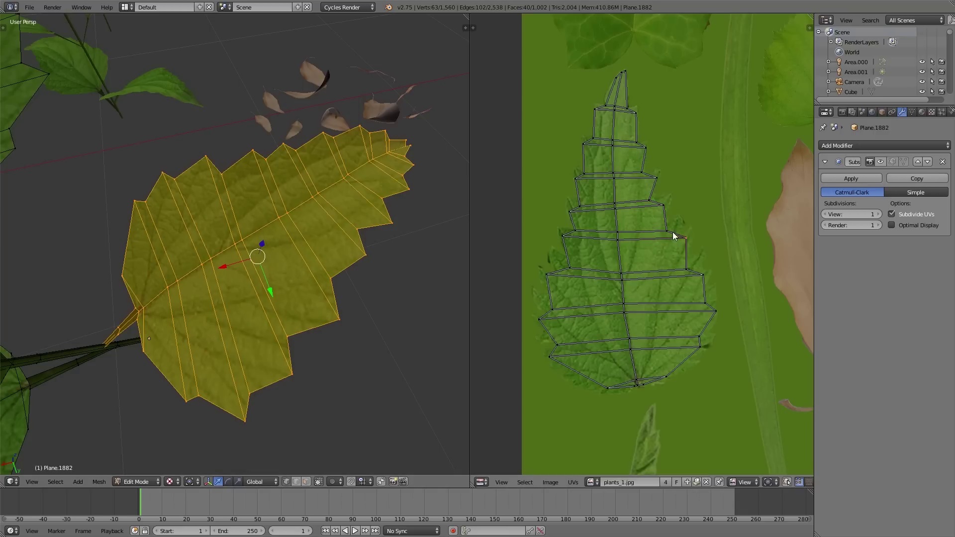
Step: Move the leaf's outer UV vertices further outward with proportional editing, checking the textured leaf in Object Mode
right_click(689, 244)
key("o")
key("g")
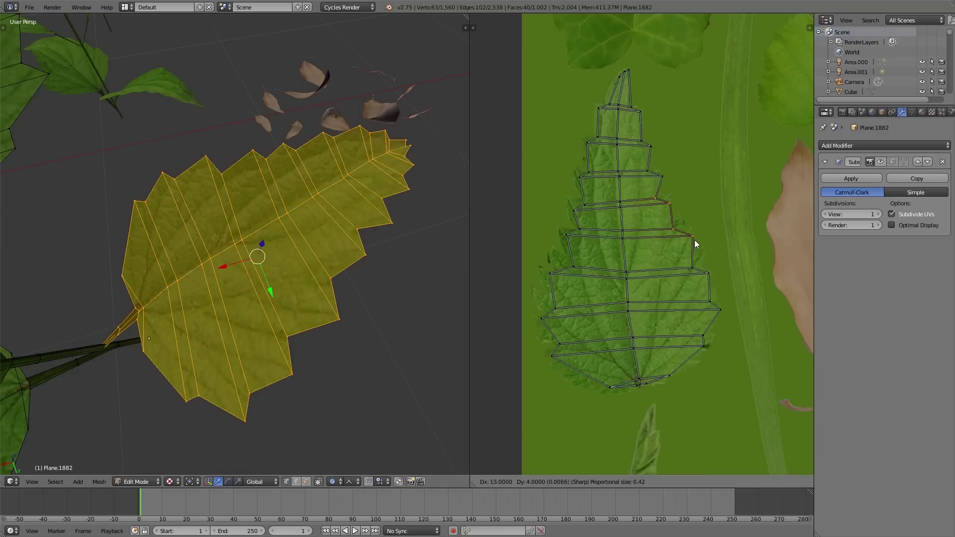
scroll(694, 245, "up", 10)
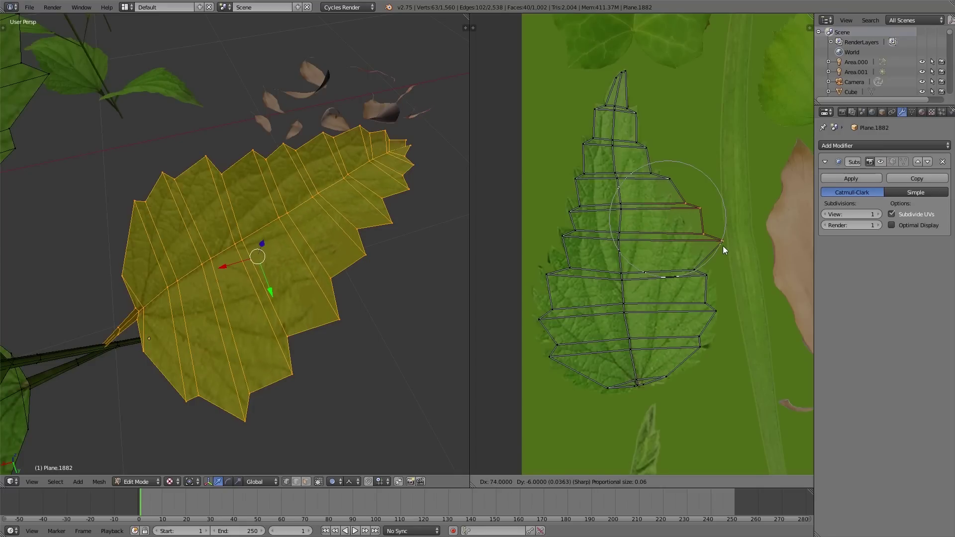
left_click(723, 245)
key("Tab")
key("Tab")
key("g")
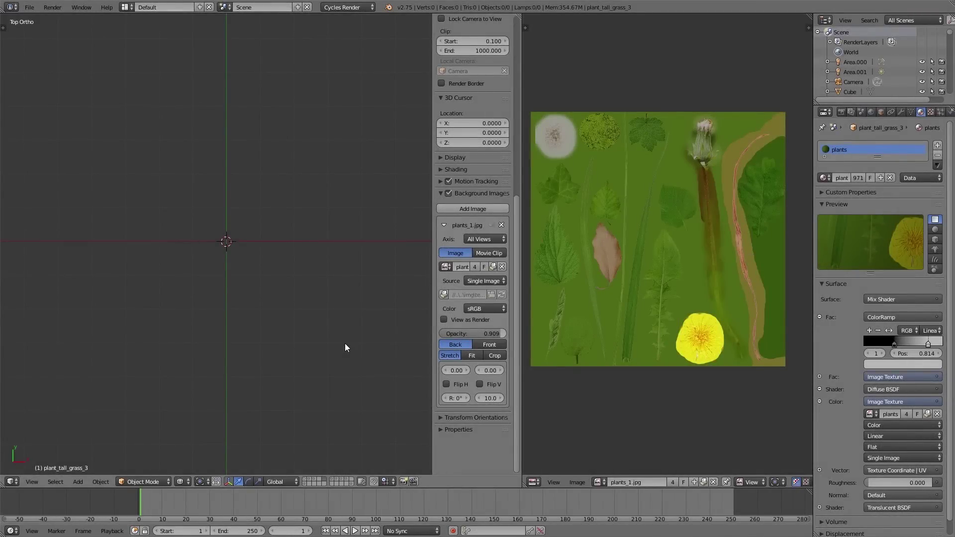
Step: Show the plants_1.jpg background image and add a cylinder with 6 vertices, rotated 90° about X
left_click(490, 225)
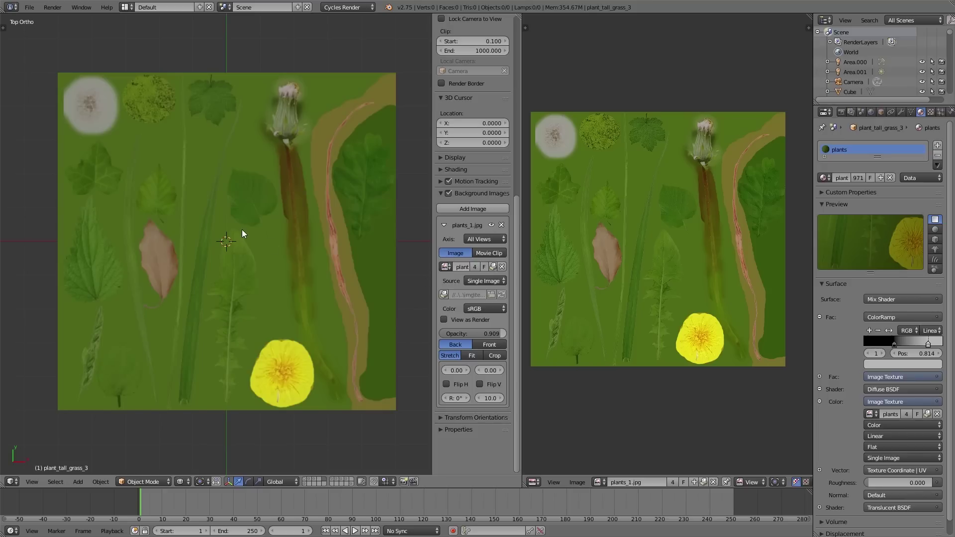
key("shift+a")
mouse_move(240, 228)
left_click(313, 279)
type("t6")
key("Return")
scroll(287, 270, "up", 1)
type("rx90")
key("Return")
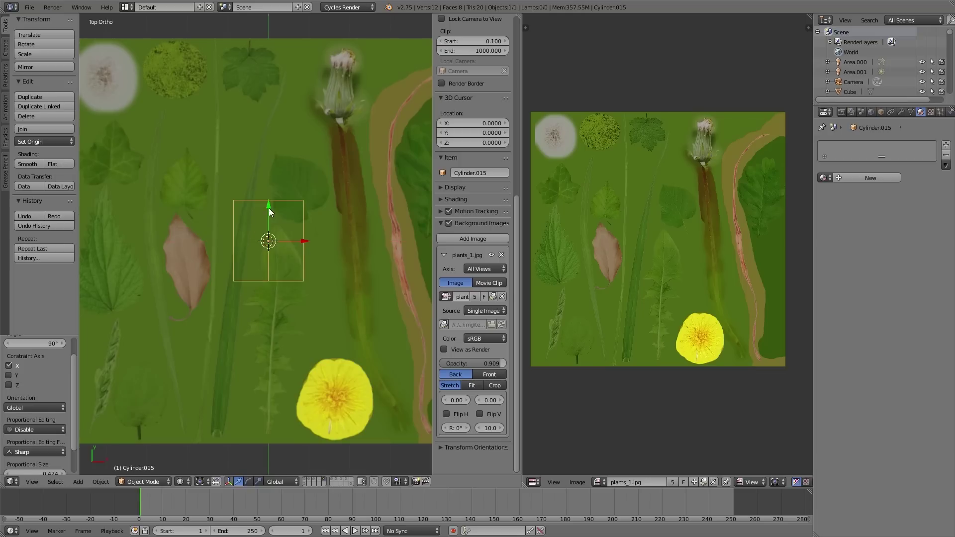
Step: Move the cylinder to the base of the thin grass stem in the background image and scale it to 0.061
left_click_drag(268, 207, 264, 366)
left_click_drag(304, 397, 240, 423)
scroll(240, 437, "up", 4)
middle_click_drag(240, 437, 332, 433, "shift")
key("s")
left_click(259, 355)
middle_click_drag(255, 337, 245, 282, "shift")
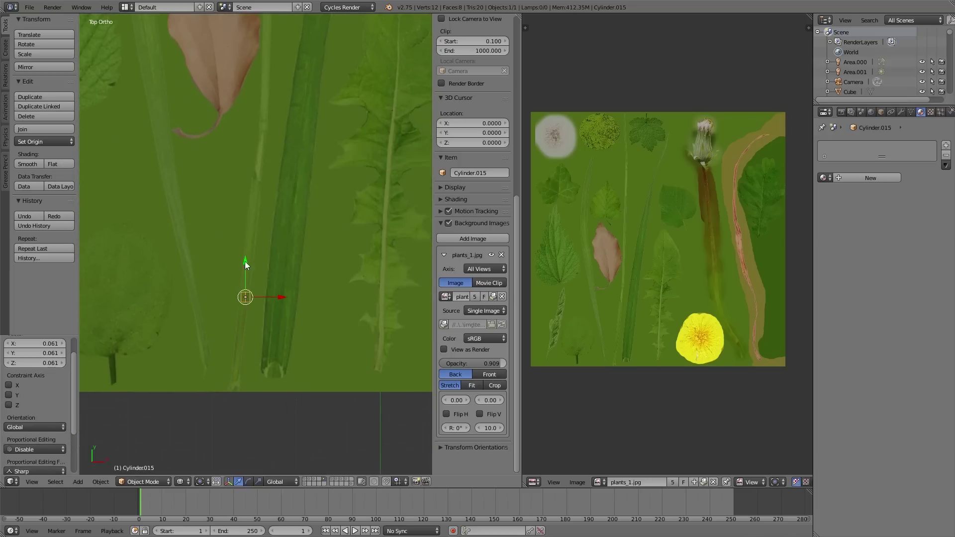
Step: In Edit Mode, select only the vertices at the cylinder's upper end
key("Tab")
left_click_drag(245, 282, 264, 386)
key("a")
key("b")
scroll(286, 320, "down", 5)
middle_click_drag(286, 320, 307, 436, "shift")
key("g")
key("y")
left_click(305, 62)
key("ctrl+z")
Step: With proportional editing off, stretch the cylinder's upper end 9.817 along Y into a long stem and hide the background image
key("o")
key("g")
key("y")
left_click(279, 55)
left_click(491, 394)
scroll(284, 230, "up", 1)
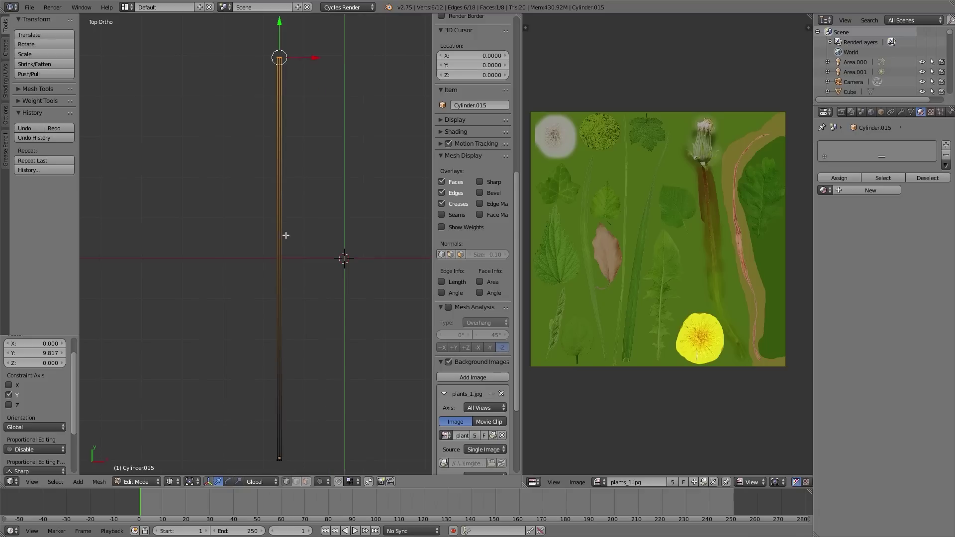
Step: Add 6 evenly spaced loop cuts along the length of the stem
key("ctrl+r")
key("6")
left_click(271, 231)
right_click(273, 228)
Step: Scale the stem's upper end vertices with proportional editing enabled to taper it gradually toward the tip
key("a")
key("b")
left_click_drag(265, 41, 324, 103)
key("o")
key("s")
scroll(387, 177, "down", 20)
left_click(299, 71)
key("Tab")
Step: Rescale the selected stem vertices again with a wider proportional editing range
scroll(280, 68, "up", 10)
middle_click_drag(280, 67, 268, 375, "shift")
key("Tab")
key("s")
scroll(322, 341, "up", 20)
scroll(320, 342, "up", 9)
left_click(276, 326)
Step: UV-map the entire stem mesh and maximize the UV editor showing plants_1.jpg
scroll(284, 338, "down", 11)
middle_click_drag(306, 422, 298, 260, "shift")
key("a")
key("a")
scroll(291, 262, "down", 1)
key("u")
left_click(257, 348)
key("ctrl+Up")
scroll(522, 298, "up", 4)
scroll(522, 299, "down", 2)
Step: Move and scale the stem's UV island to fit over the thin grass stem in the texture atlas
key("g")
left_click(481, 300)
key("s")
left_click(522, 293)
key("g")
left_click(517, 283)
key("s")
left_click(518, 282)
Step: Shift a selected part of the stem's UV island onto the pictured stem with proportional editing
middle_click_drag(518, 282, 559, 179)
scroll(419, 392, "up", 4)
right_click_drag(463, 381, 428, 391)
key("a")
right_click_drag(443, 248, 434, 249)
middle_click_drag(438, 125, 438, 244)
key("g")
left_click(442, 203)
Step: Align a UV row in the upper half of the island with the pictured grass stem
middle_click_drag(445, 60, 457, 303)
middle_click_drag(443, 90, 440, 252)
key("b")
left_click_drag(437, 252, 458, 264)
middle_click_drag(468, 186, 464, 299)
key("a")
key("b")
left_click_drag(430, 224, 452, 237)
key("g")
left_click(465, 272)
Step: Fit the UV rows near the tip of the island to the narrow top of the pictured stem
key("a")
key("b")
left_click_drag(430, 130, 450, 147)
key("g")
left_click(458, 162)
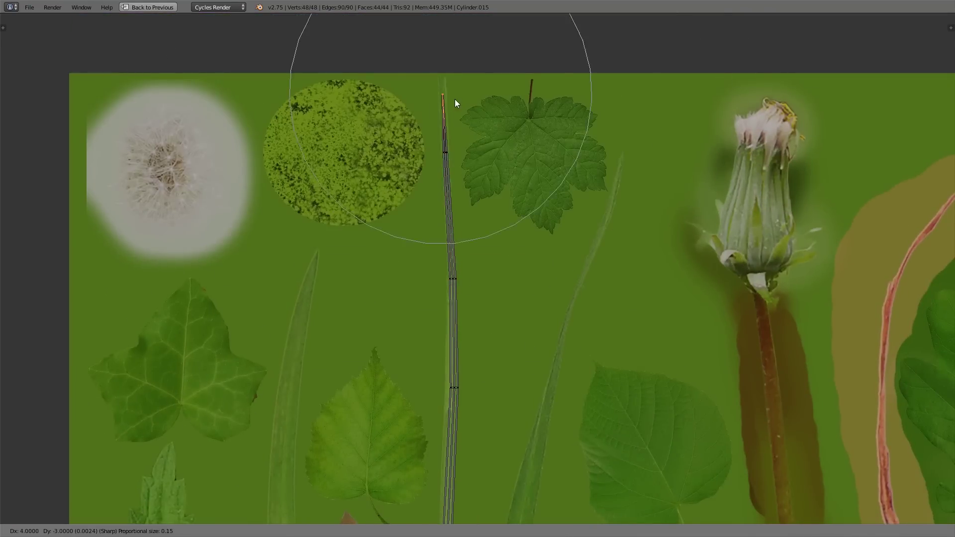
scroll(461, 309, "up", 5)
key("a")
key("b")
left_click_drag(384, 185, 427, 220)
key("g")
left_click(424, 217)
scroll(468, 165, "down", 3)
Step: Align the UV rows beside the brown leaf with the middle section of the pictured stem
key("a")
key("b")
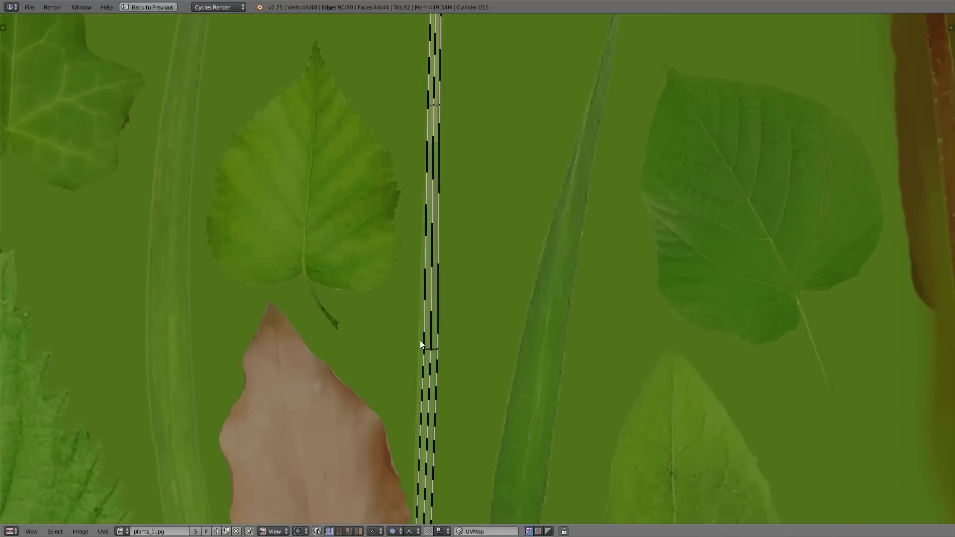
left_click_drag(418, 339, 446, 357)
key("g")
left_click(442, 358)
middle_click_drag(456, 487, 485, 226)
key("a")
key("b")
left_click_drag(434, 360, 463, 386)
key("g")
left_click(462, 386)
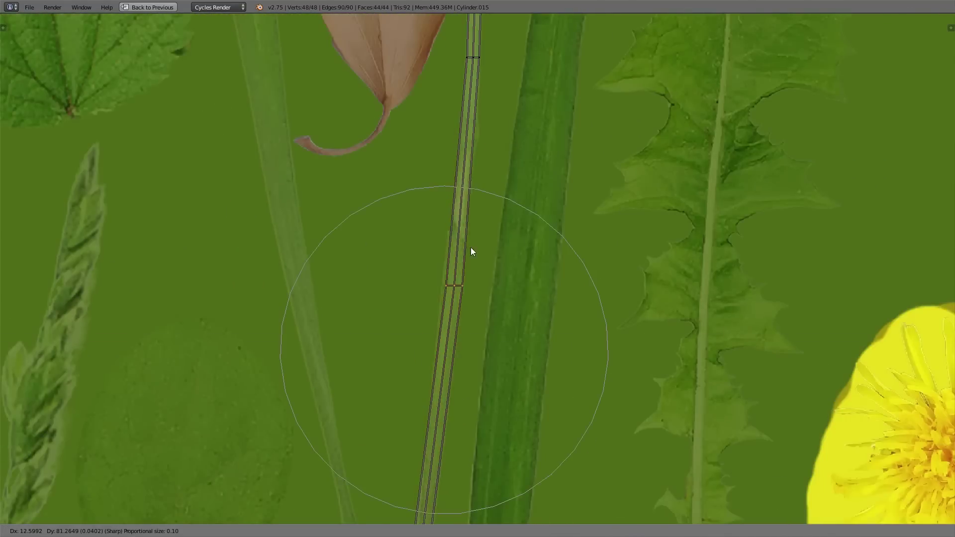
Step: Move the UV rows below the brown leaf so they follow the lower bend of the pictured stem
left_click(493, 151)
scroll(497, 144, "down", 3)
key("g")
left_click(495, 152)
scroll(477, 269, "up", 2)
middle_click_drag(443, 450, 461, 222)
left_click_drag(462, 222, 483, 238)
key("g")
Step: Fit the lowest UV row to the base of the pictured stem and restore the normal editor layout
middle_click_drag(505, 434, 501, 342)
key("a")
key("a")
key("b")
key("Escape")
key("a")
key("b")
left_click_drag(428, 376, 490, 402)
key("g")
left_click(492, 400)
scroll(509, 342, "down", 4)
middle_click_drag(535, 99, 534, 276)
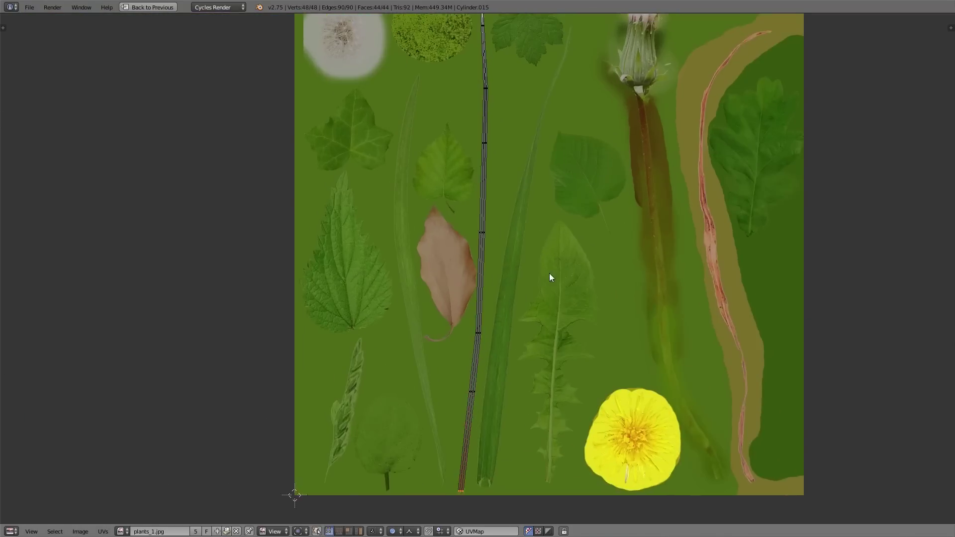
scroll(535, 281, "down", 2)
key("ctrl+Up")
Step: Leave Edit Mode, reposition the finished stem object and rotate it 90° about X
key("Tab")
key("g")
left_click(340, 176)
key("KP_1")
key("r")
key("x")
key("9")
key("0")
key("Return")
middle_click_drag(330, 224, 342, 267)
Step: Add a plane in top view and shape it into a segmented, tapering strip over the broad grass blade
key("shift+a")
left_click(372, 268)
key("KP_7")
key("z")
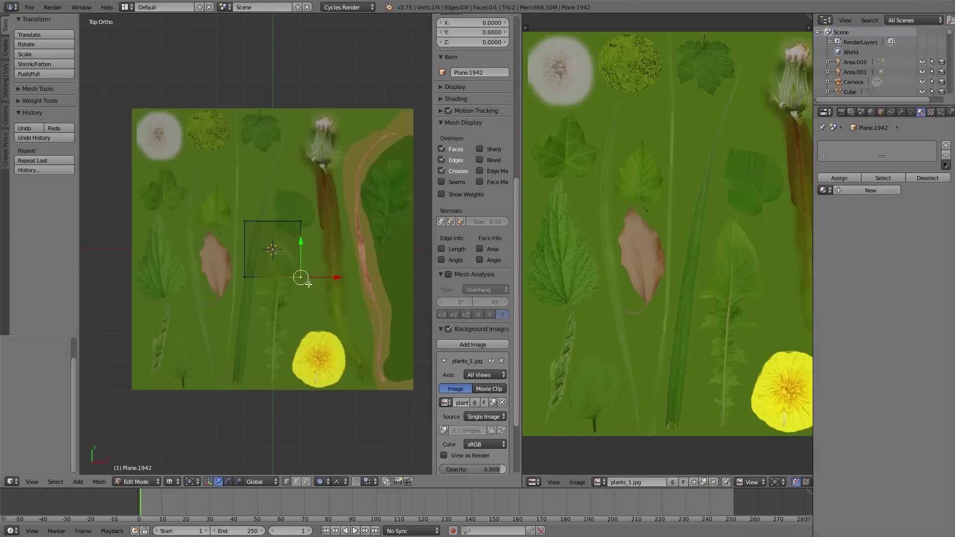
key("Tab")
key("g")
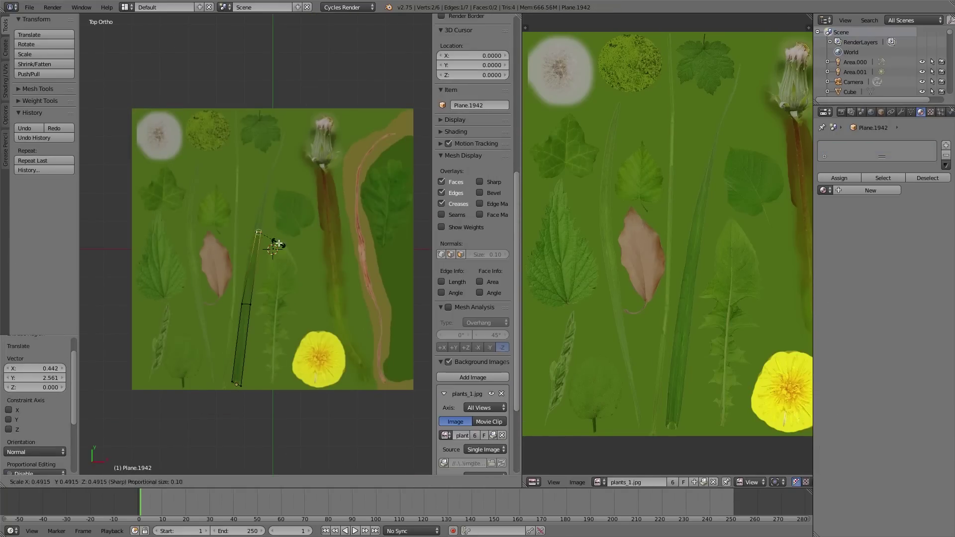
scroll(266, 342, "up", 2)
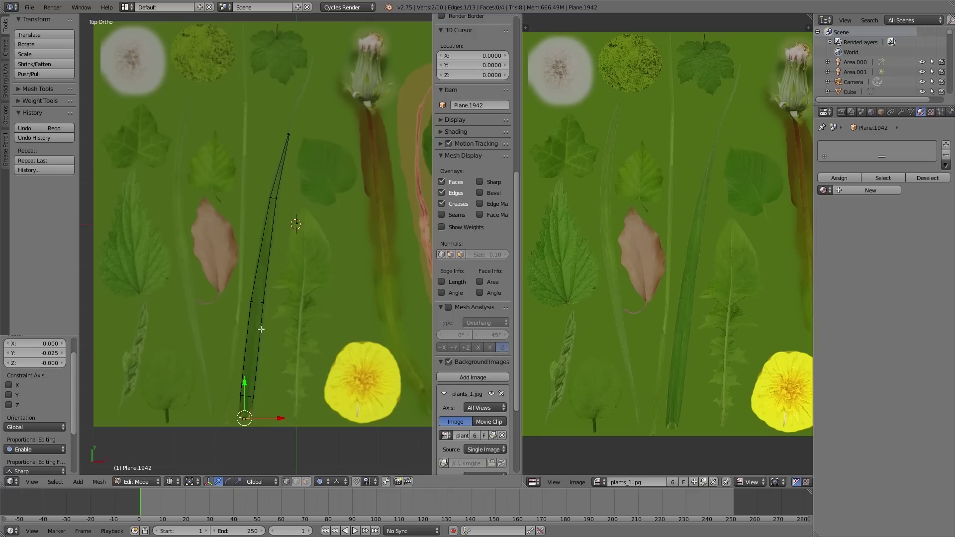
Step: Project the whole blade strip's UVs from the top view and fit them over the pictured grass blade
key("a")
key("u")
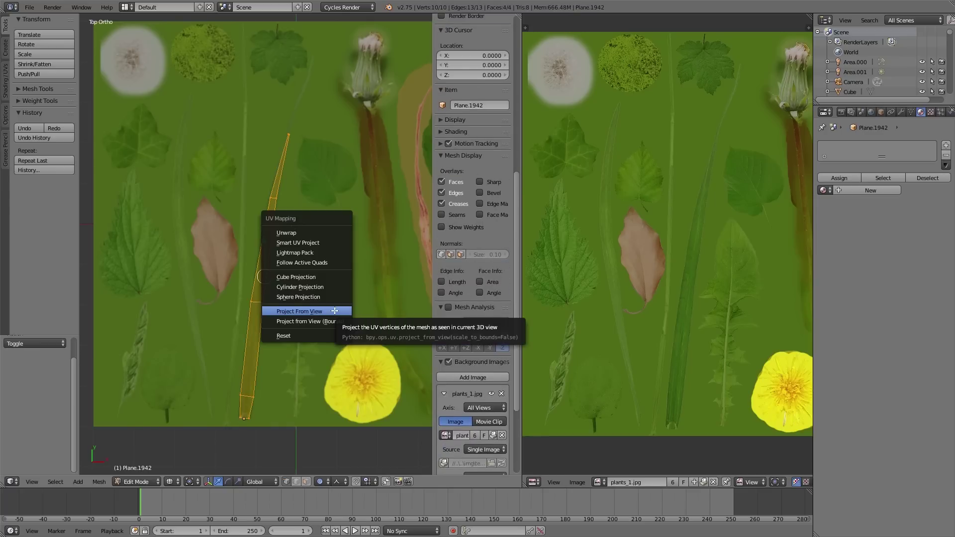
left_click(335, 311)
key("g")
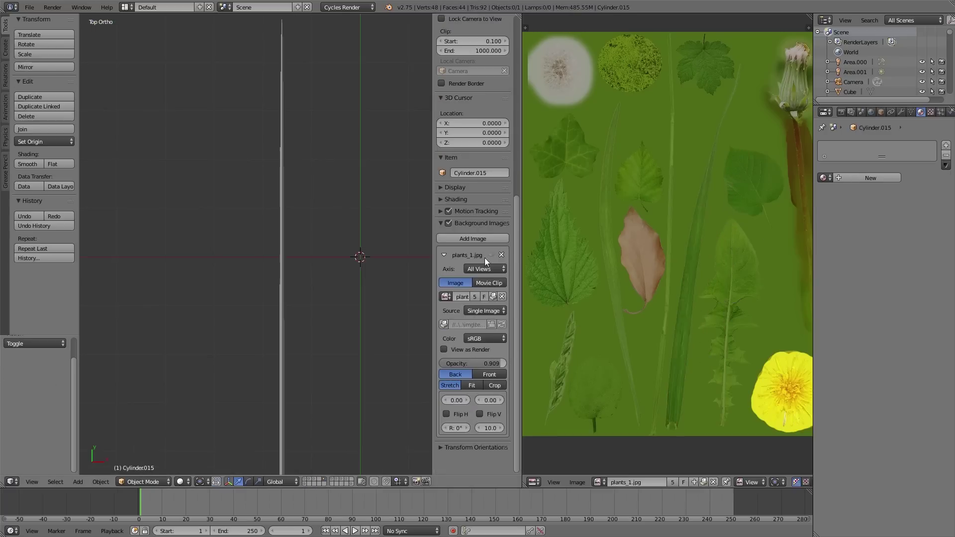
Step: Create a material named plants on the stem and use the plants_1 image texture as its diffuse colour
left_click(863, 178)
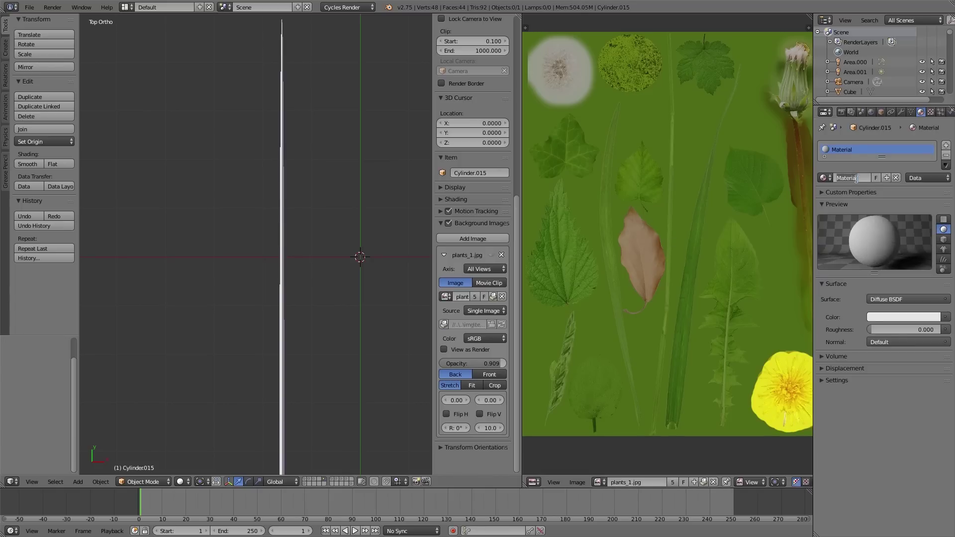
left_click(856, 178)
type("plants")
key("Return")
left_click(945, 317)
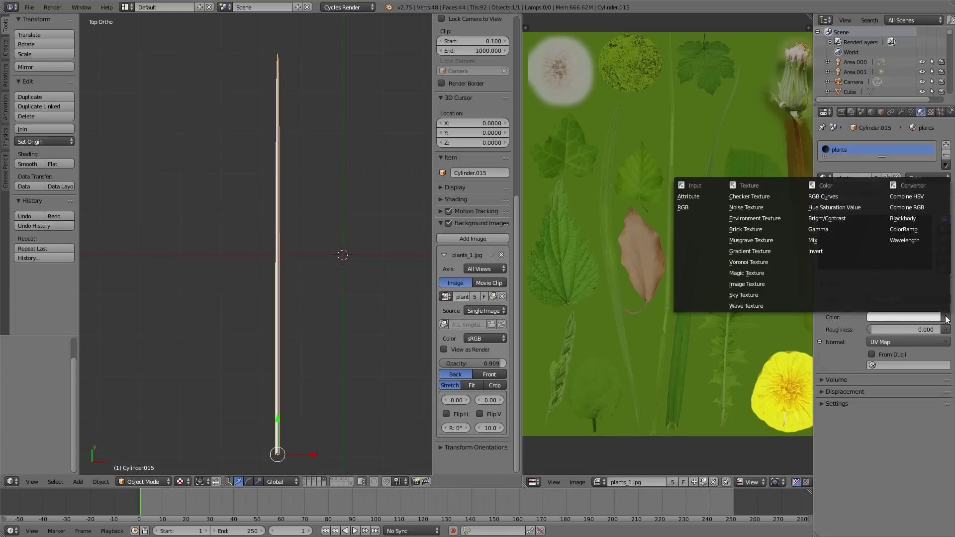
left_click(756, 284)
left_click(870, 330)
left_click(832, 345)
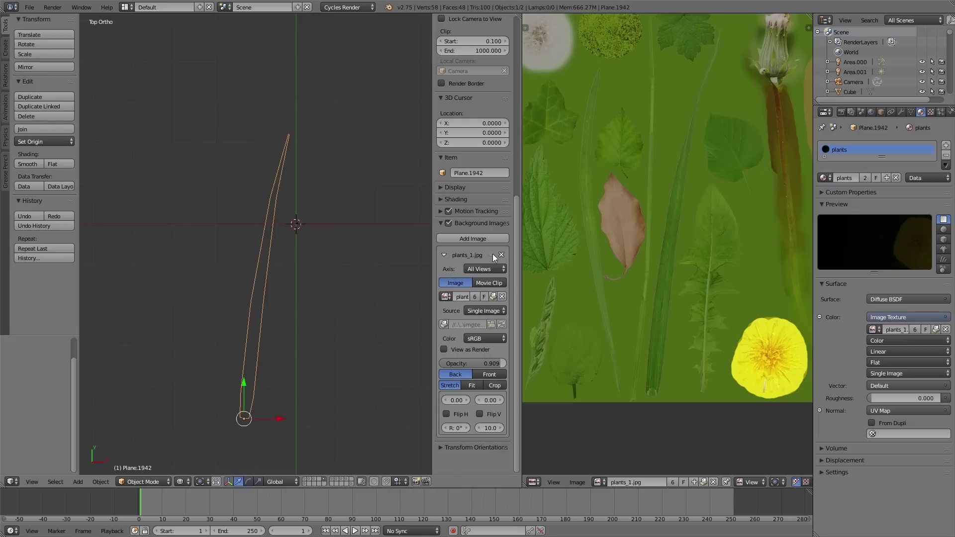
Step: Display the models textured in the viewport and move the grass blade 5.293 along Y
key("z")
middle_click_drag(283, 342, 279, 318)
left_click(182, 481)
left_click(192, 434)
middle_click_drag(216, 423, 175, 255)
key("g")
left_click(306, 264)
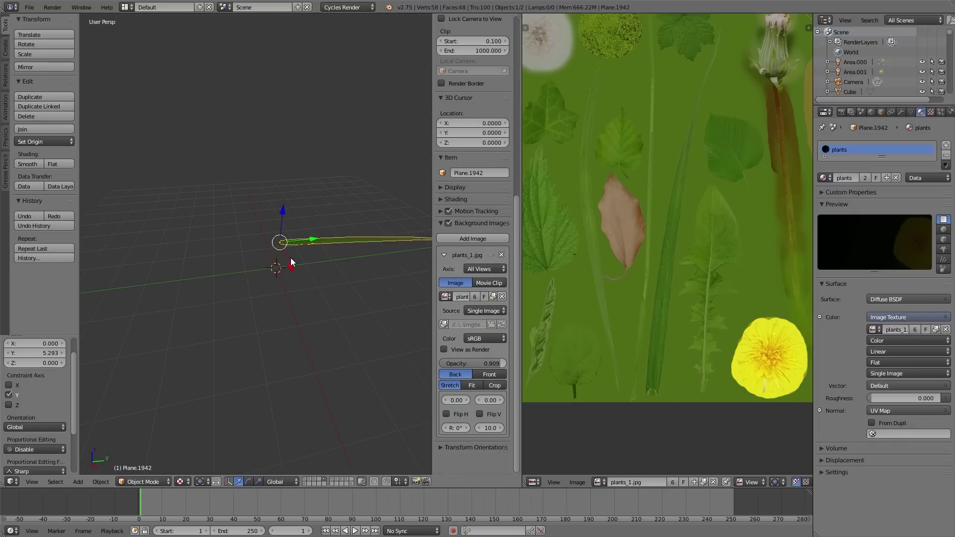
Step: Rotate the blade's mesh about -7.6° in top view so it runs straight, and shift it along X toward the origin
key("Tab")
key("KP_7")
middle_click_drag(363, 202, 365, 282, "shift")
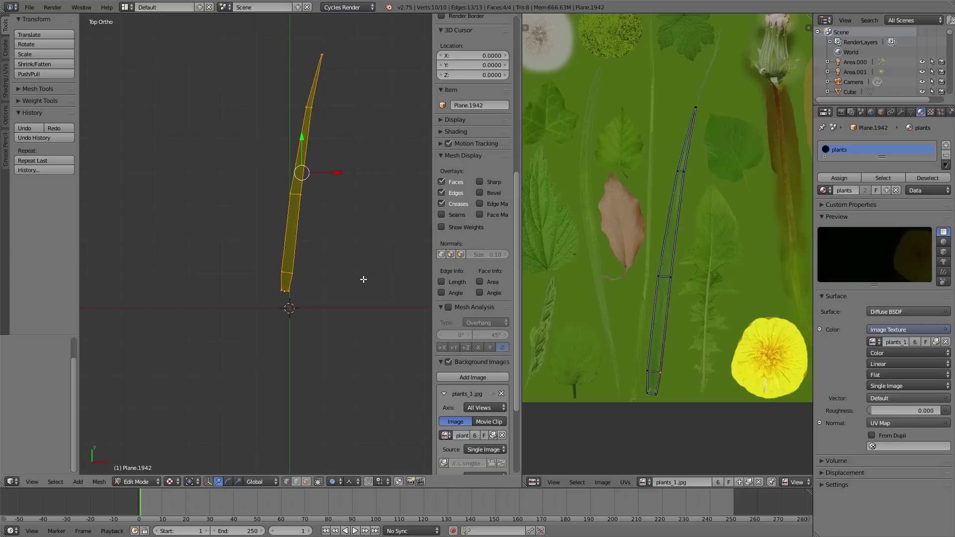
key("r")
left_click(372, 257)
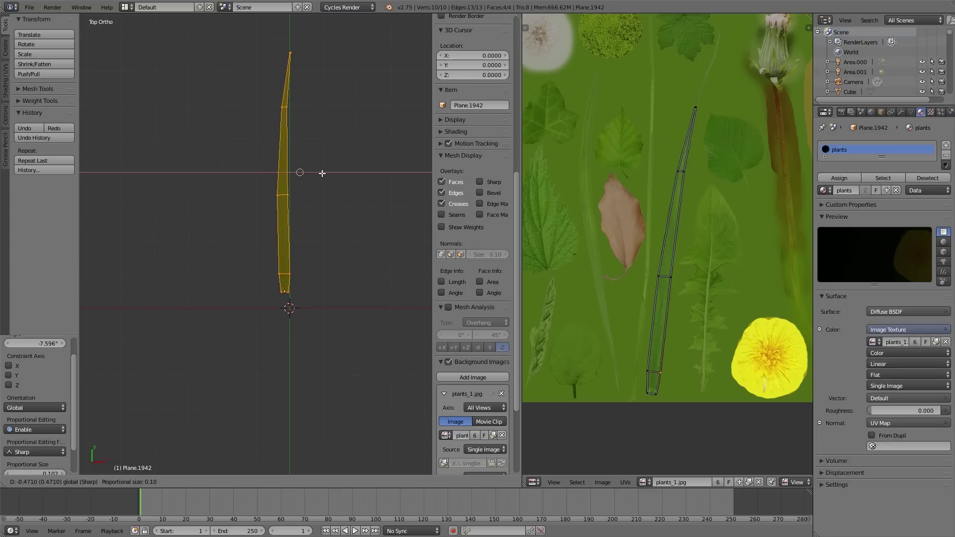
key("Tab")
Step: Rotate the flat blade object upward in the right side view
key("KP_3")
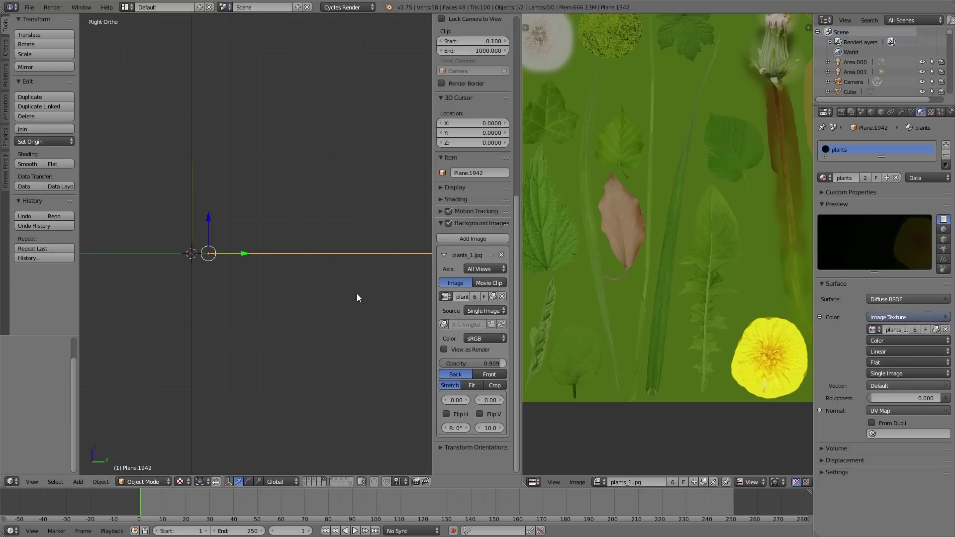
key("r")
left_click(312, 168)
Step: Bend the blade into a curve by moving its tip vertices with proportional editing in side view
key("Tab")
key("a")
key("b")
left_click_drag(342, 52, 370, 80)
key("g")
scroll(388, 189, "down", 11)
left_click(384, 244)
key("Tab")
Step: Scale the bent blade to suit the stem and move it vertically toward the stem base
key("s")
left_click(220, 279)
key("g")
key("z")
left_click(291, 355)
Step: Adjust the proportions at the stem base by scaling overall and along Y, and nudge the blade into place
right_click(263, 317)
right_click(344, 315)
middle_click_drag(264, 317, 250, 388)
key("s")
left_click(261, 364)
key("s")
key("y")
middle_click_drag(286, 348, 252, 333)
left_click(288, 313)
left_click(229, 346)
left_click_drag(226, 349, 225, 345)
Step: Duplicate the blade in place in top view and rotate the copy around the stem
key("KP_1")
key("KP_7")
key("shift+d")
right_click(303, 303)
key("r")
left_click(284, 398)
Step: Raise the copied blade along Z to a higher point on the stem
middle_click_drag(283, 398, 307, 297)
key("g")
key("z")
left_click(304, 244)
Step: Duplicate the raised blade further up the stem and rotate the new copy about Z
key("shift+d")
left_click_drag(301, 233, 304, 170)
key("r")
key("z")
left_click(335, 98)
middle_click_drag(349, 164, 311, 152)
Step: Reshape the blade partway up the stem by moving its tip with proportional editing in perspective and front views
right_click(393, 245)
key("Tab")
key("g")
scroll(393, 209, "up", 12)
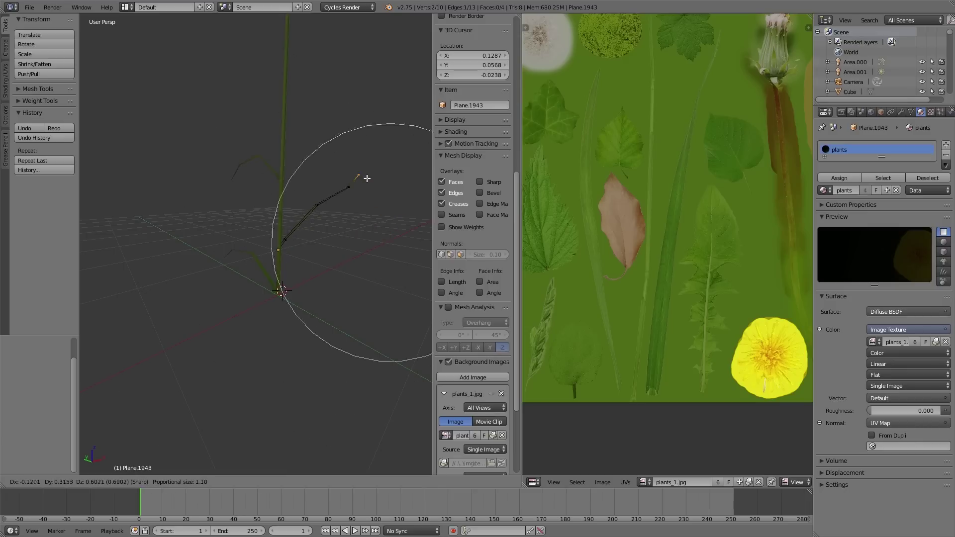
left_click(367, 178)
key("KP_1")
key("g")
left_click(292, 207)
middle_click_drag(294, 208, 338, 309)
key("Tab")
Step: Reshape the next stem blade by moving its tip vertices twice with proportional editing
right_click(232, 181)
key("Tab")
key("g")
left_click(233, 135)
key("g")
left_click(254, 149)
key("Tab")
Step: Select another stem blade and move its tip to give it a different bend
middle_click_drag(254, 149, 297, 271)
right_click(334, 84)
key("Tab")
key("g")
left_click(355, 98)
key("Tab")
Step: Reposition individual vertices of the selected blade to refine its curve
middle_click_drag(378, 229, 334, 235)
key("Tab")
middle_click_drag(273, 231, 304, 221)
right_click_drag(273, 292, 307, 292)
right_click(307, 291)
right_click_drag(305, 130, 351, 128)
left_click(323, 114)
Step: Adjust the proportional editing radius and select and move a further part of the stem's foliage
key("g")
scroll(260, 118, "down", 1)
right_click(259, 118)
key("Tab")
key("Tab")
key("g")
left_click(219, 143)
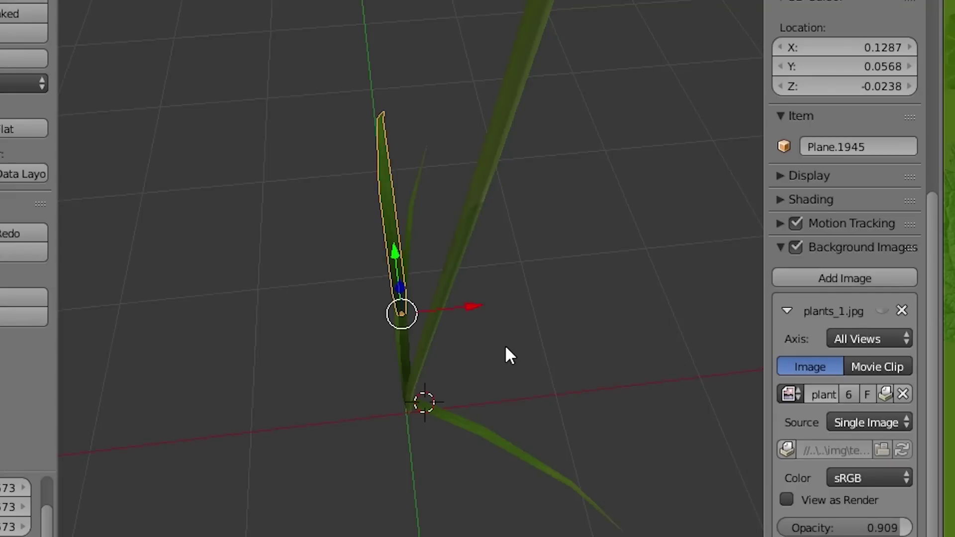
Step: Rotate the short blade attached low on the stem about the Z axis so it points outward
key("r")
key("z")
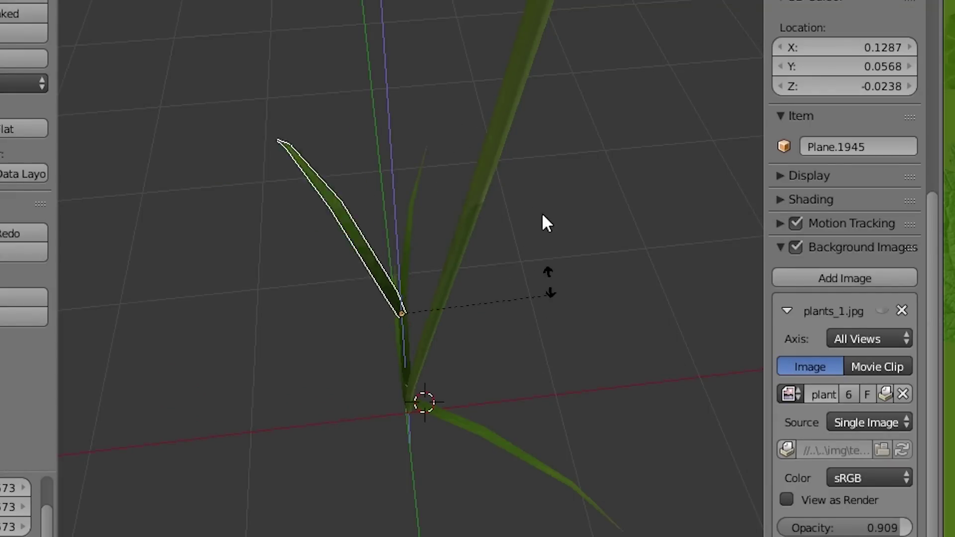
left_click(435, 43)
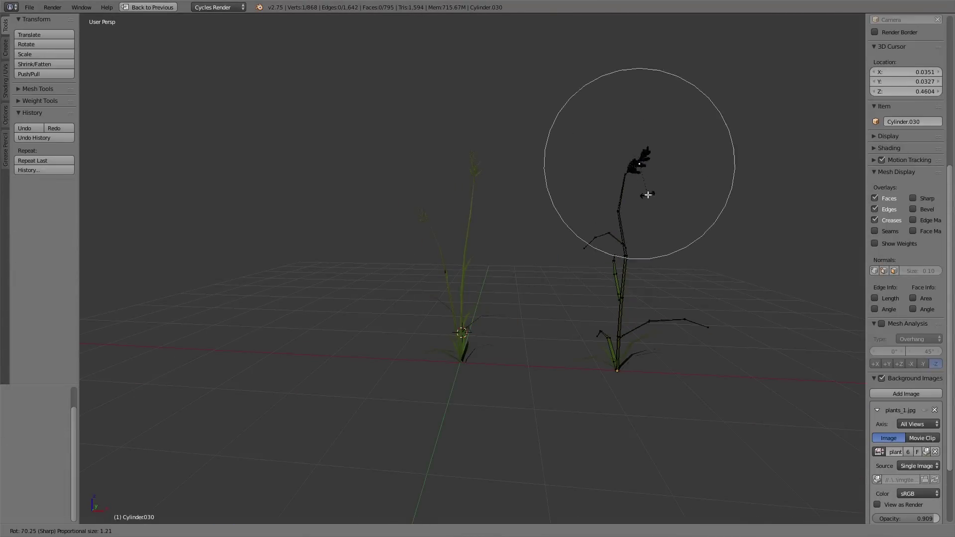
Step: Rotate the copied plant's seed head with proportional editing, and reposition the blade tips of the low grass tuft
scroll(647, 220, "down", 4)
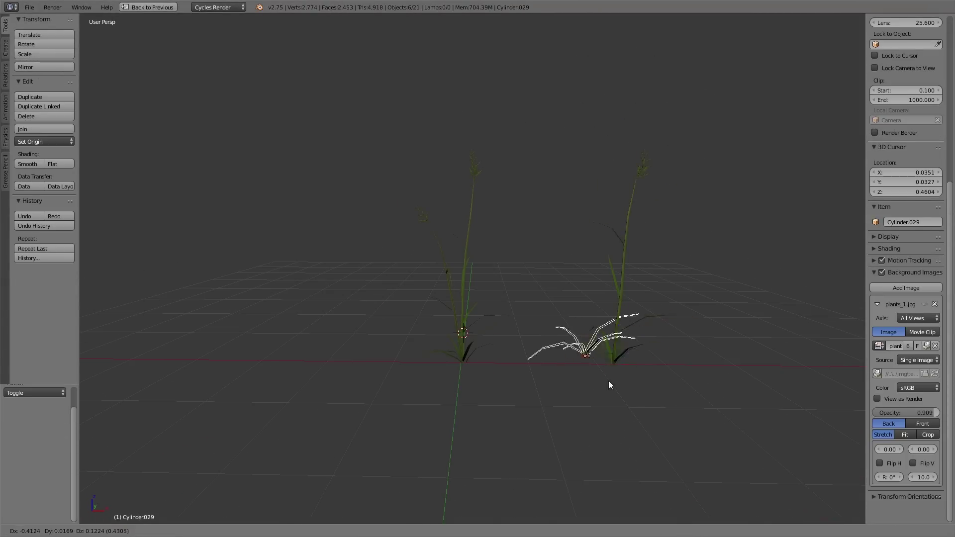
key("a")
key("b")
left_click_drag(565, 113, 711, 400)
right_click(459, 298)
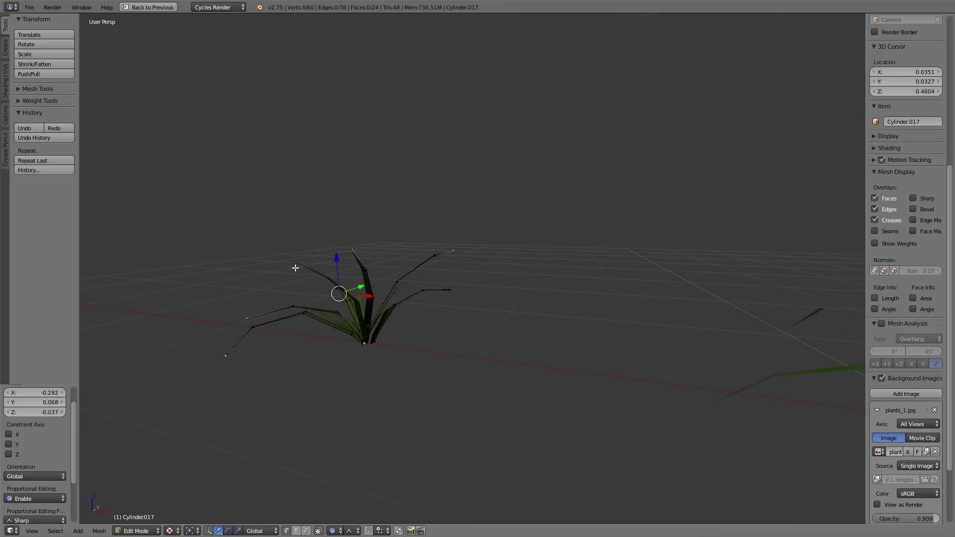
key("g")
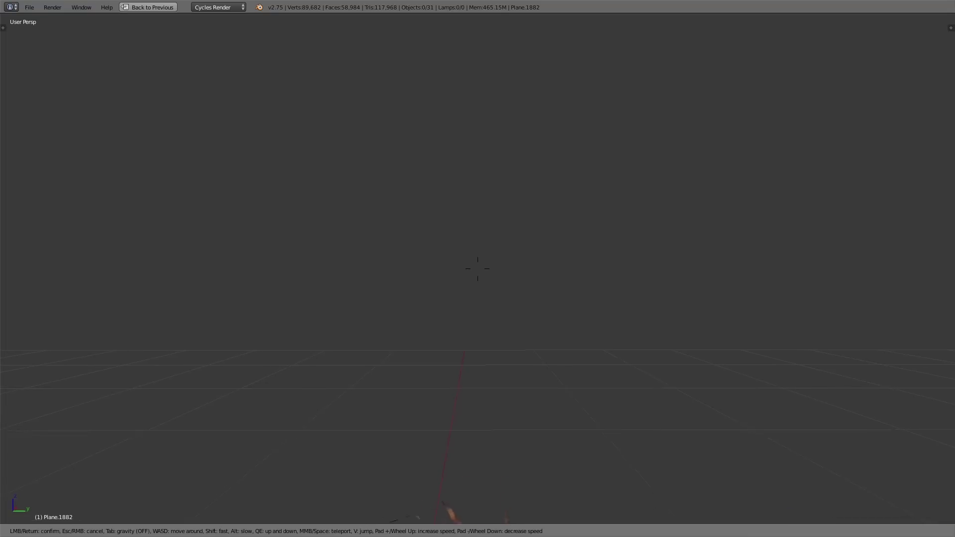
Step: Examine the finished dandelions, nettles, grasses and dried blades from several angles and close up
key("Escape")
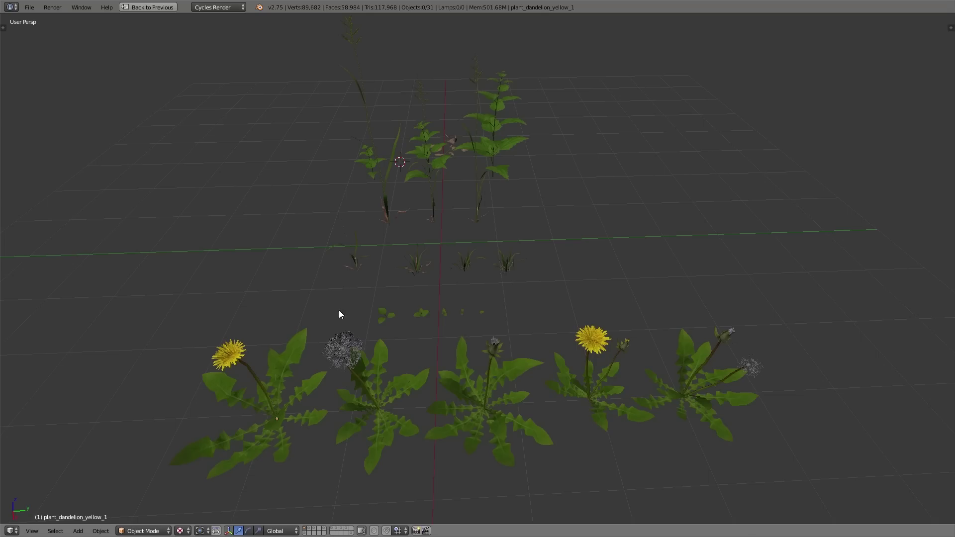
middle_click_drag(339, 312, 679, 308)
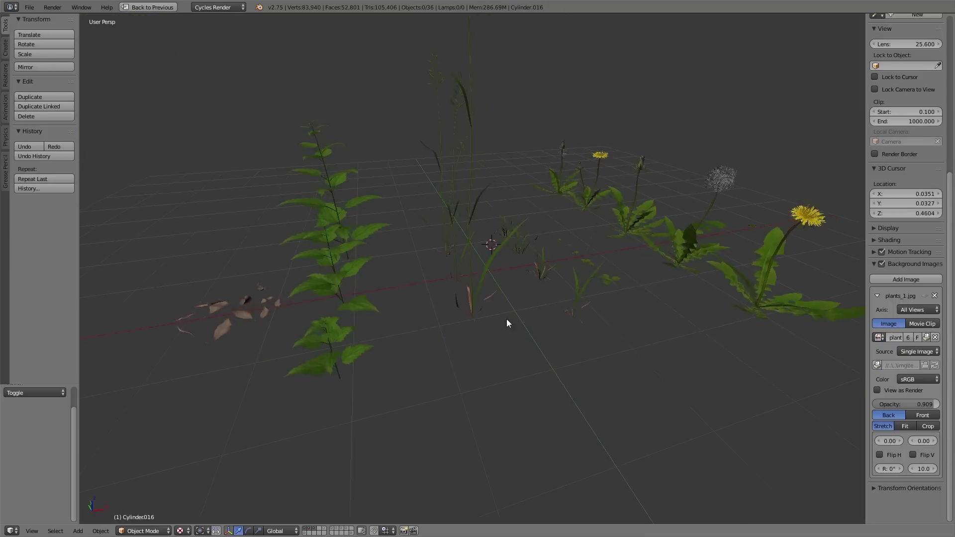
scroll(507, 319, "up", 5)
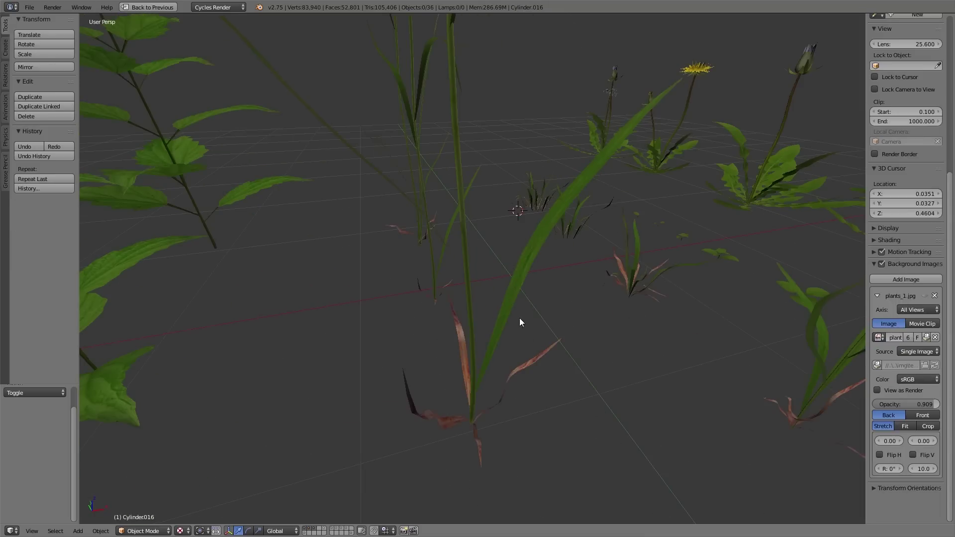
middle_click_drag(511, 308, 548, 321)
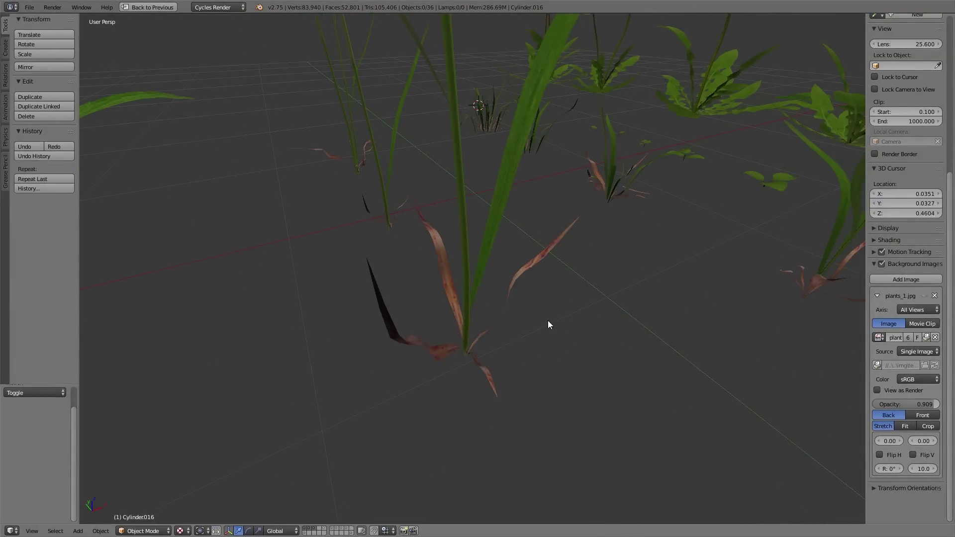
middle_click_drag(549, 321, 505, 338)
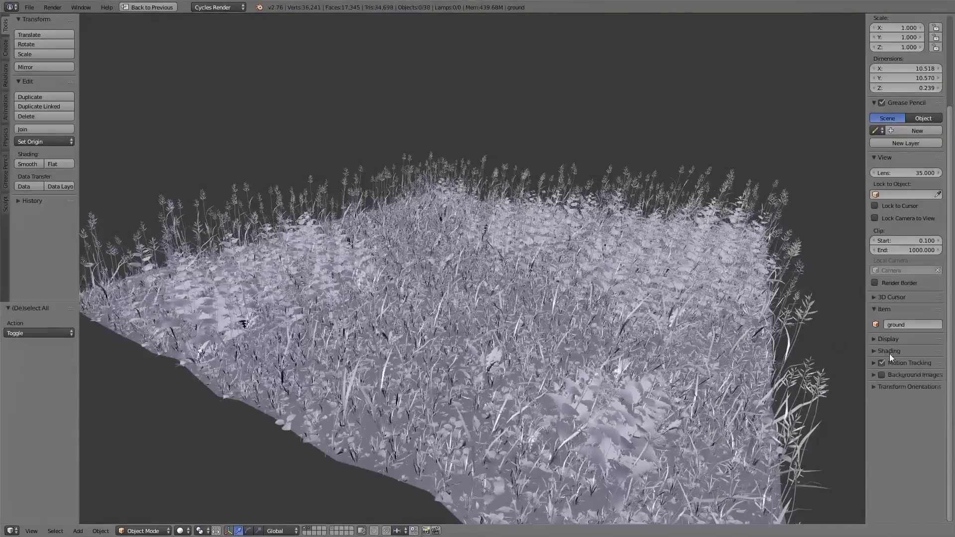
Step: Enable viewport ambient occlusion for the grass field and play its animation in a close, uncluttered view
left_click(889, 410)
middle_click_drag(544, 309, 526, 298)
key("alt+a")
scroll(526, 298, "up", 3)
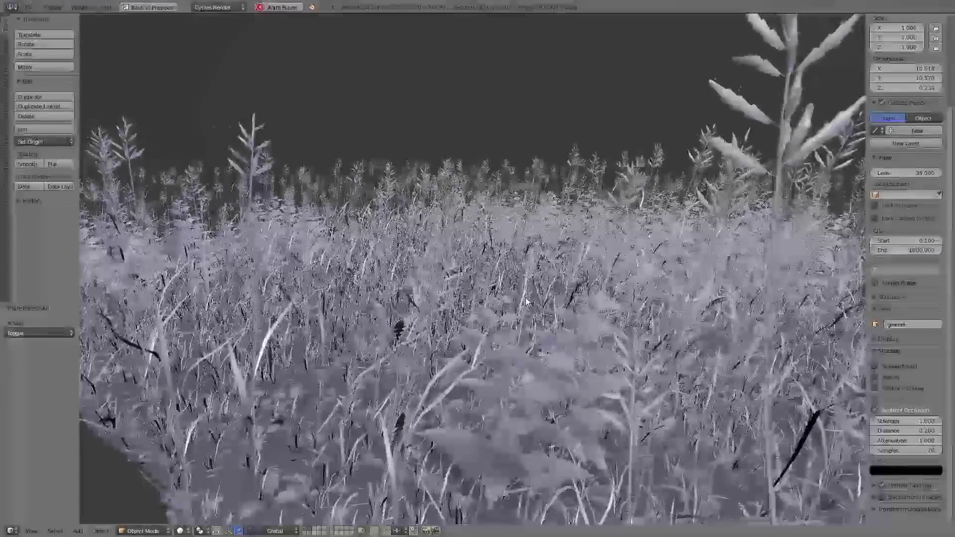
key("n")
key("t")
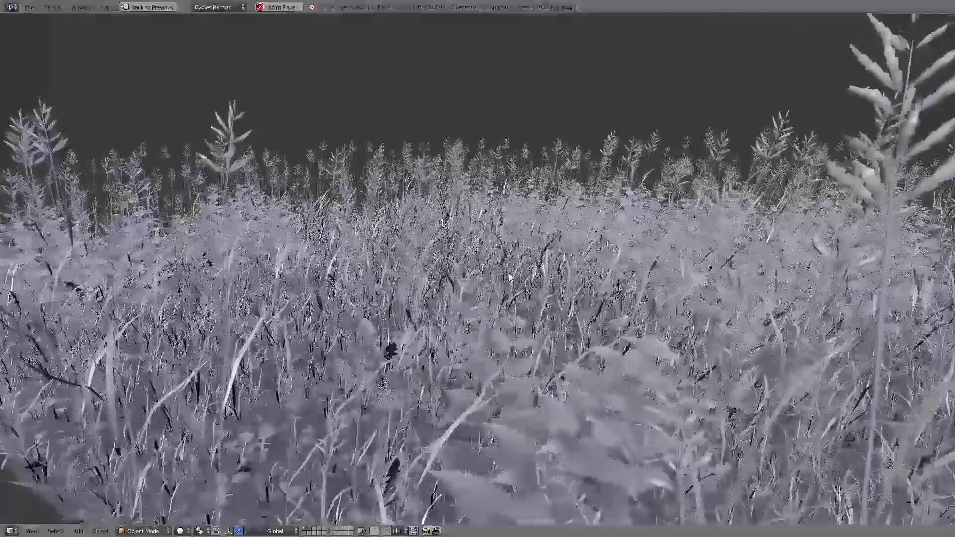